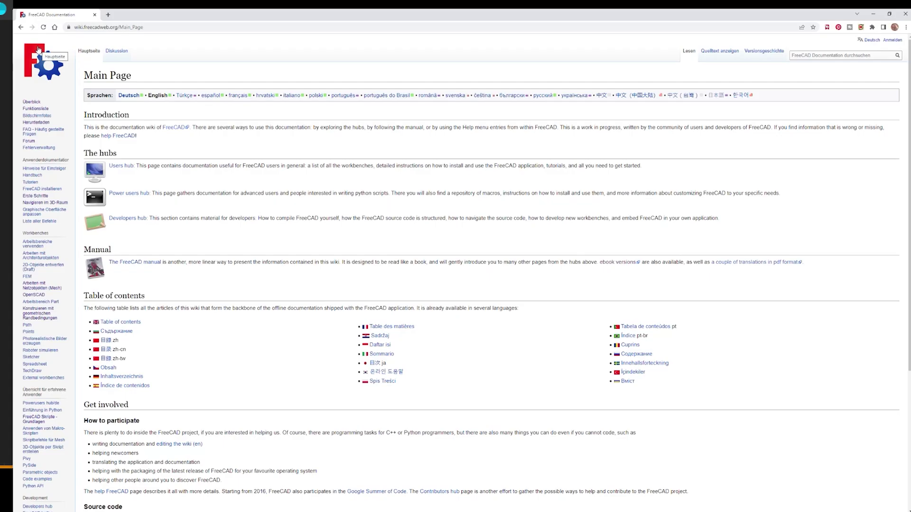
Open the Bildschirmfotos page of the FreeCAD wiki and look over the example project screenshots.
left_click(37, 115)
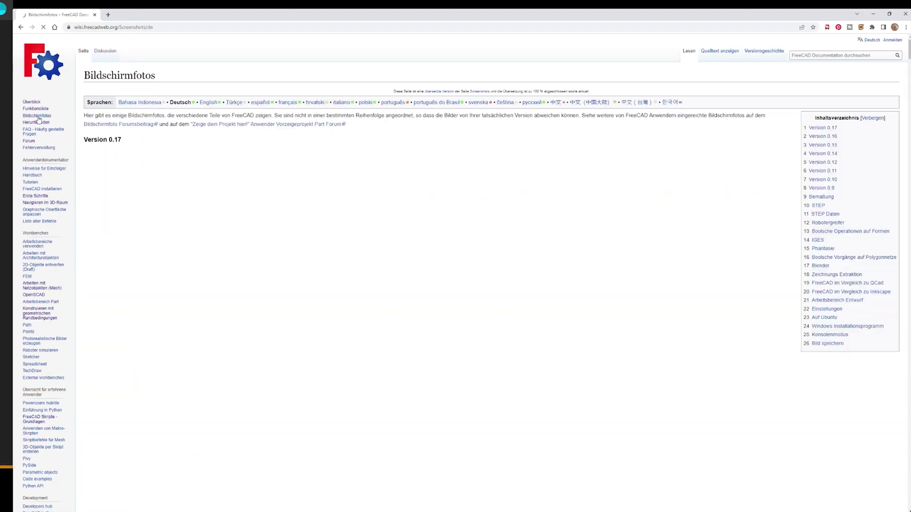
scroll(193, 239, "down", 4)
scroll(193, 239, "down", 15)
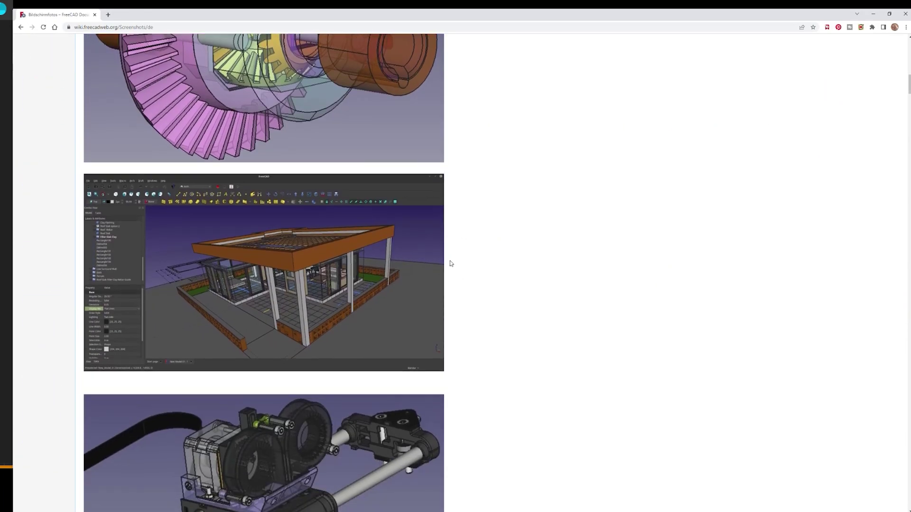
scroll(450, 263, "down", 6)
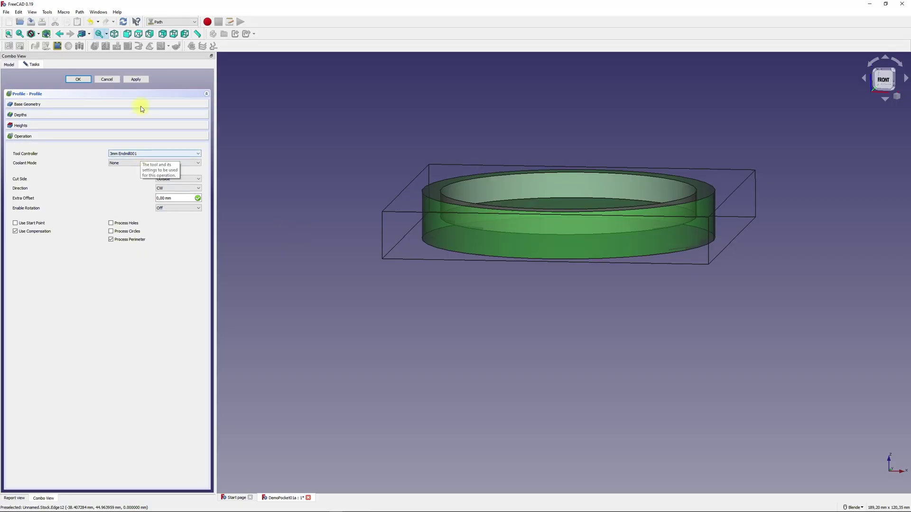
In FreeCAD, apply the Profile operation and the ZigZag Pocket Shape operation, both with the 3mm Endmill001 tool controller.
left_click(135, 79)
middle_click_drag(250, 150, 337, 245)
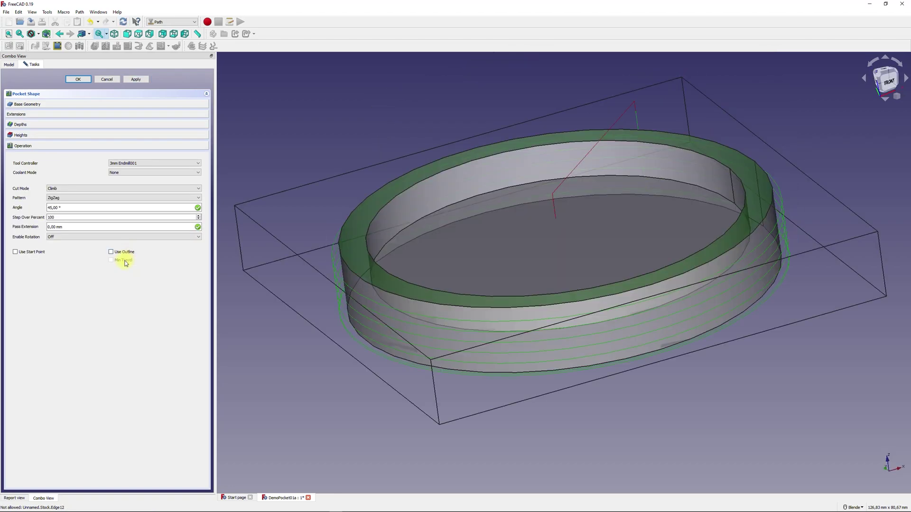
left_click(136, 79)
middle_click_drag(376, 307, 468, 346)
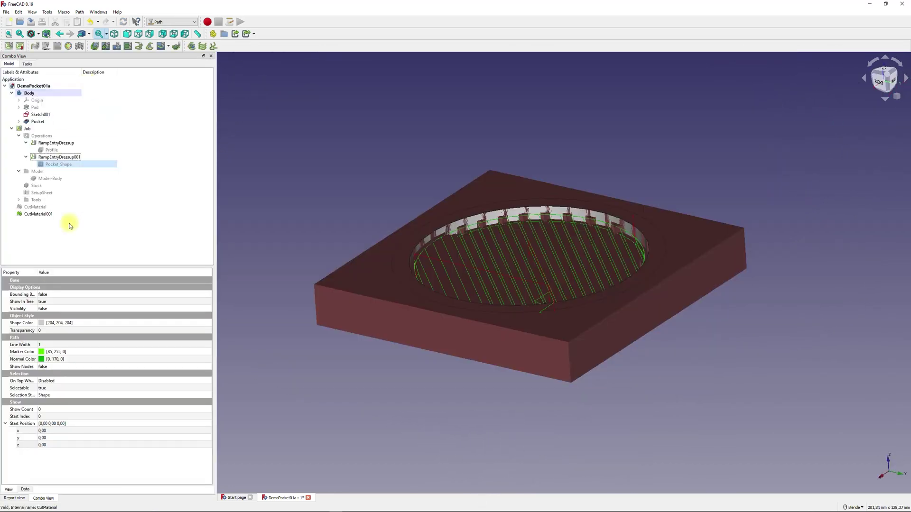
Delete the simulation results CutMaterial and CutMaterial001 from the DemoPocket01a document.
right_click(38, 206)
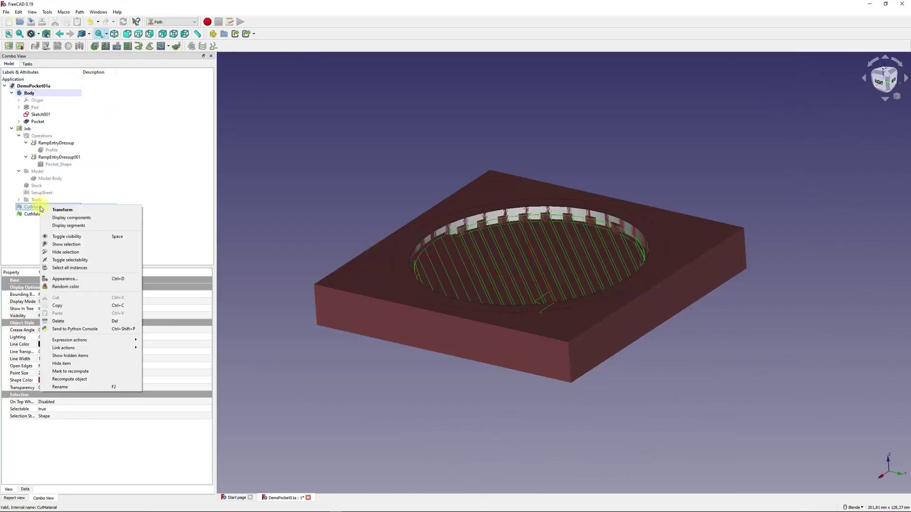
left_click(67, 320)
right_click(51, 207)
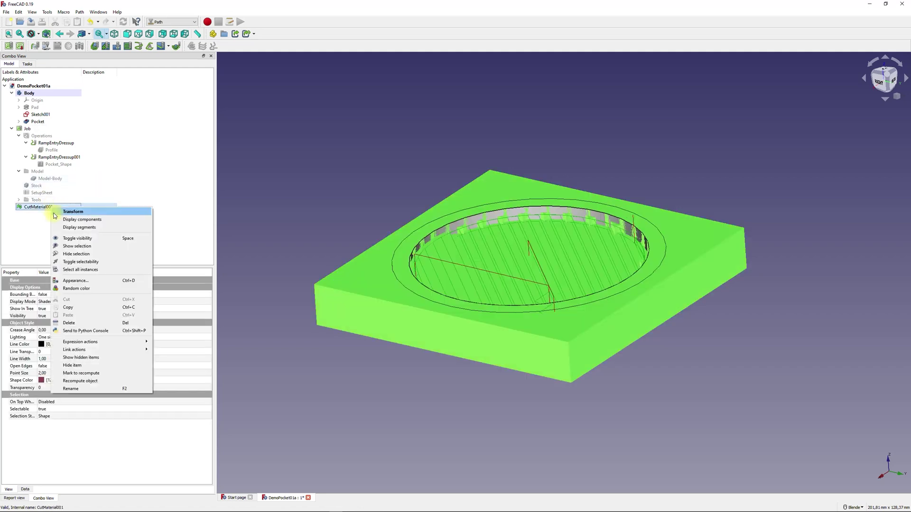
left_click(76, 319)
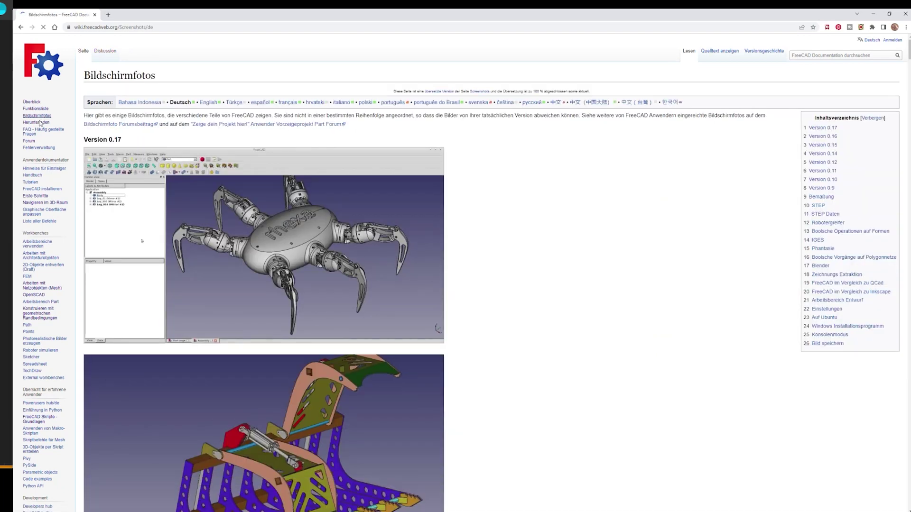
In the browser, examine the example models shown for Version 0.17 on the FreeCAD wiki's screenshots page.
scroll(189, 236, "down", 5)
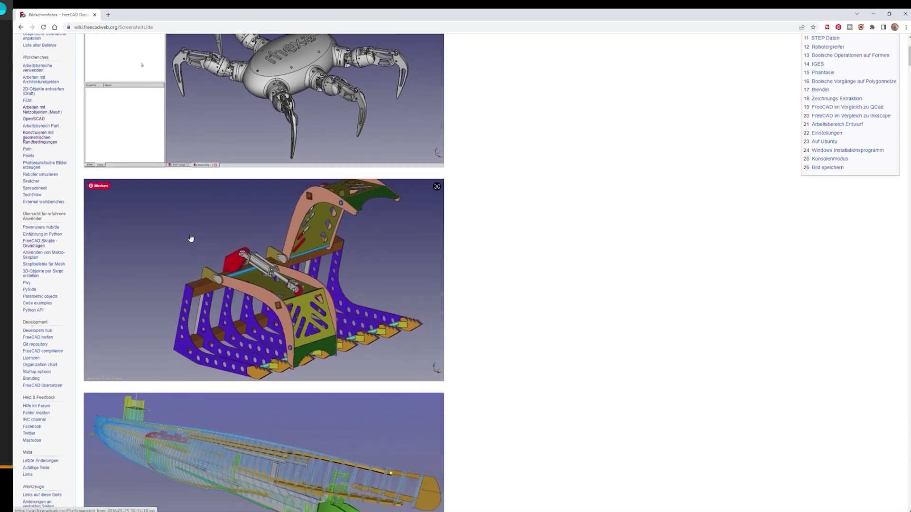
scroll(178, 237, "down", 1)
scroll(460, 279, "down", 2)
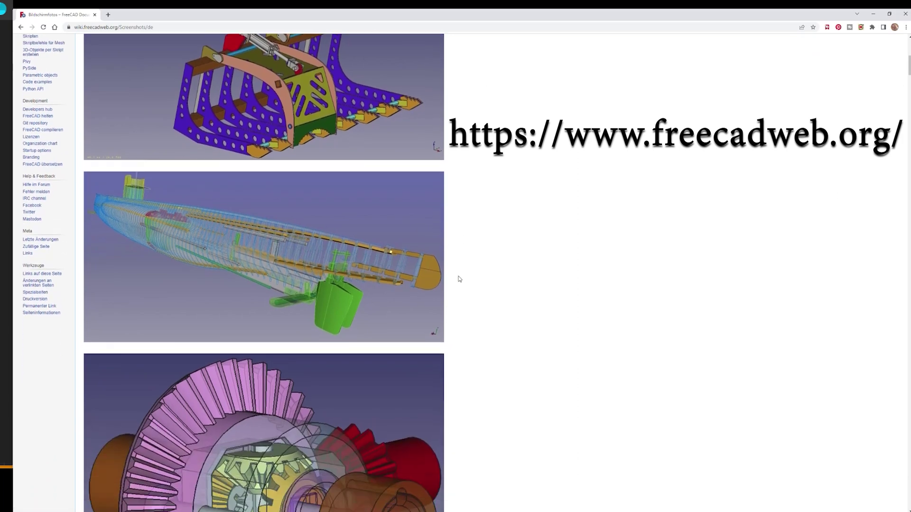
scroll(449, 269, "down", 4)
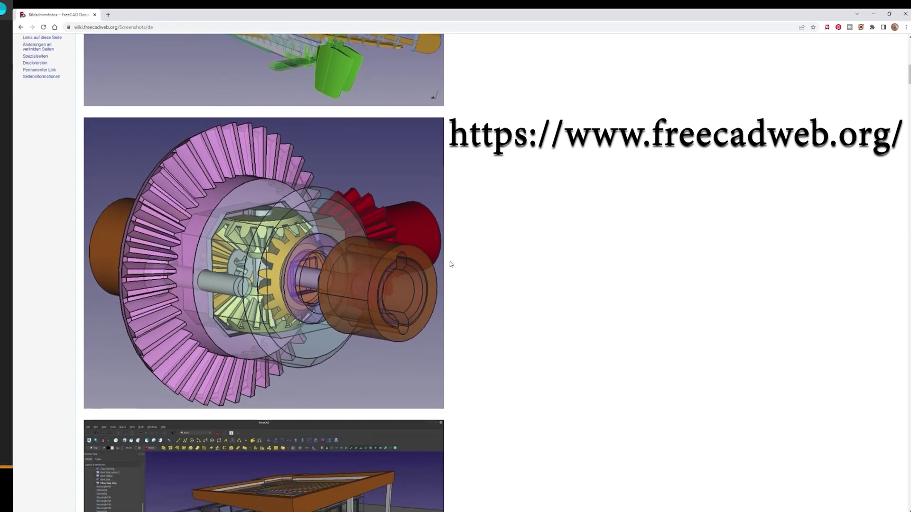
scroll(450, 265, "down", 3)
scroll(451, 264, "down", 2)
scroll(451, 264, "down", 5)
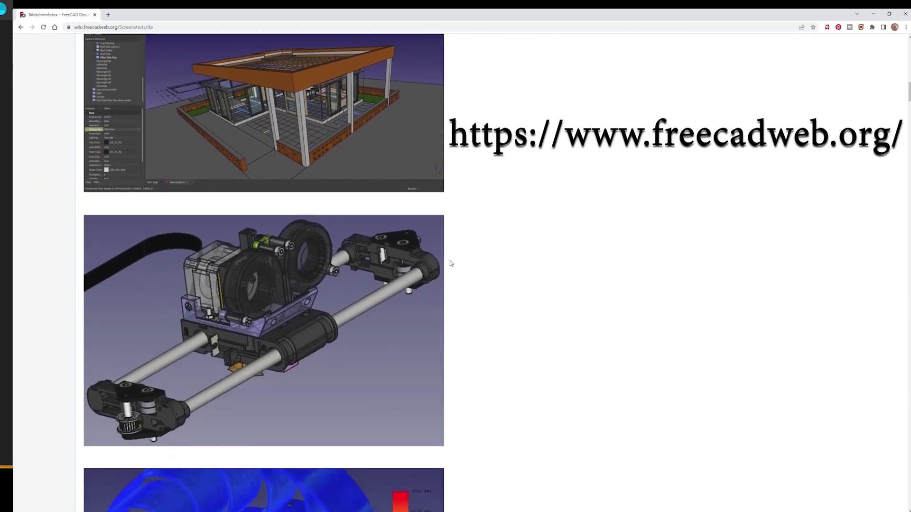
scroll(450, 263, "down", 7)
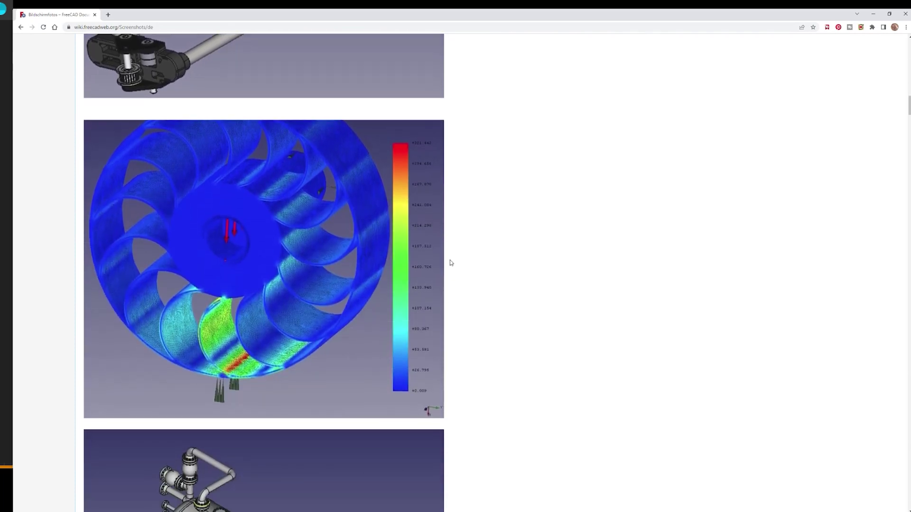
scroll(451, 264, "down", 11)
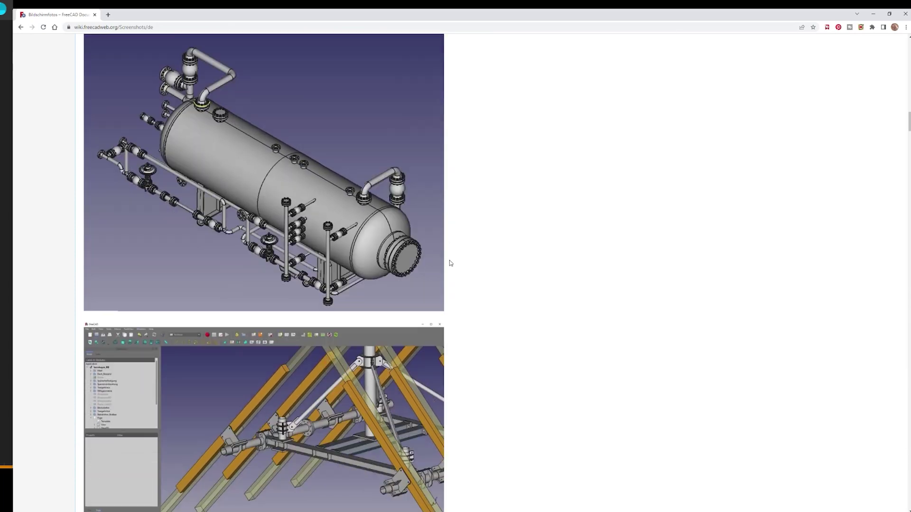
scroll(450, 262, "down", 6)
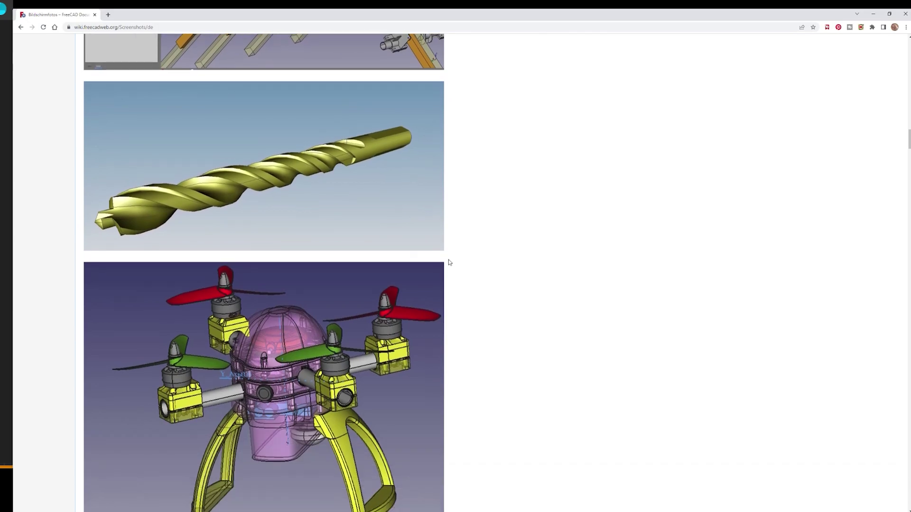
scroll(450, 262, "down", 4)
scroll(517, 281, "up", 5)
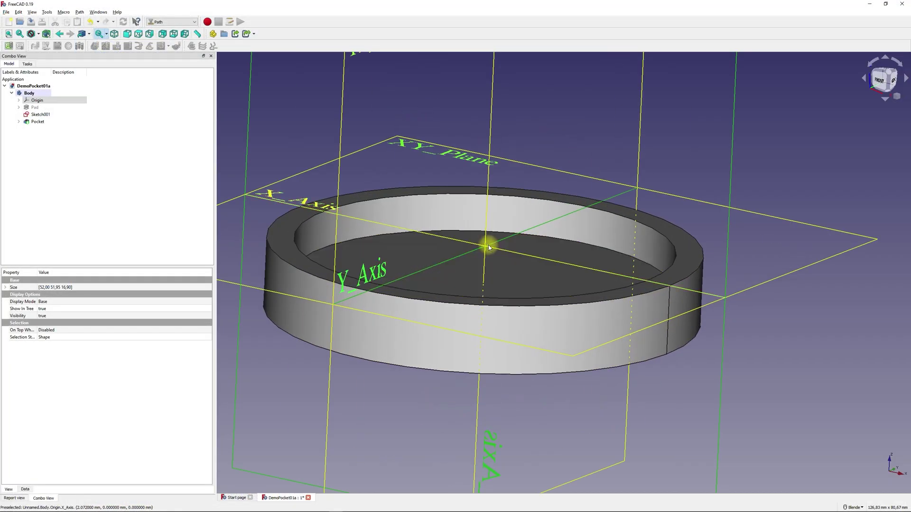
middle_click_drag(506, 245, 549, 262)
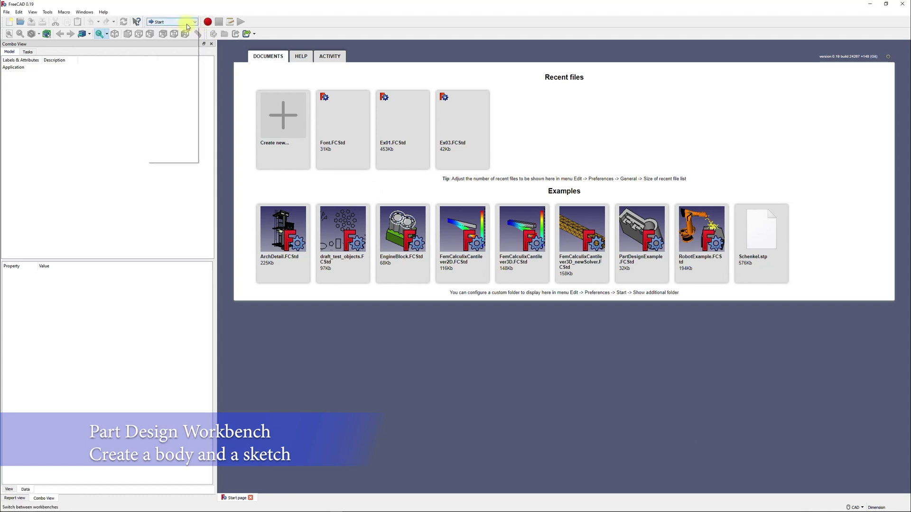
Switch FreeCAD from the Start workbench to the Part Design workbench and show the model tree.
left_click(173, 22)
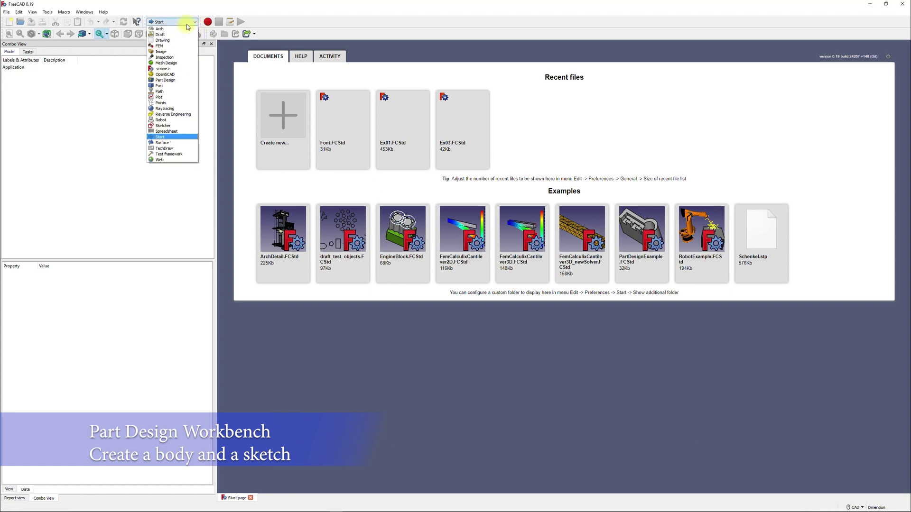
left_click(168, 80)
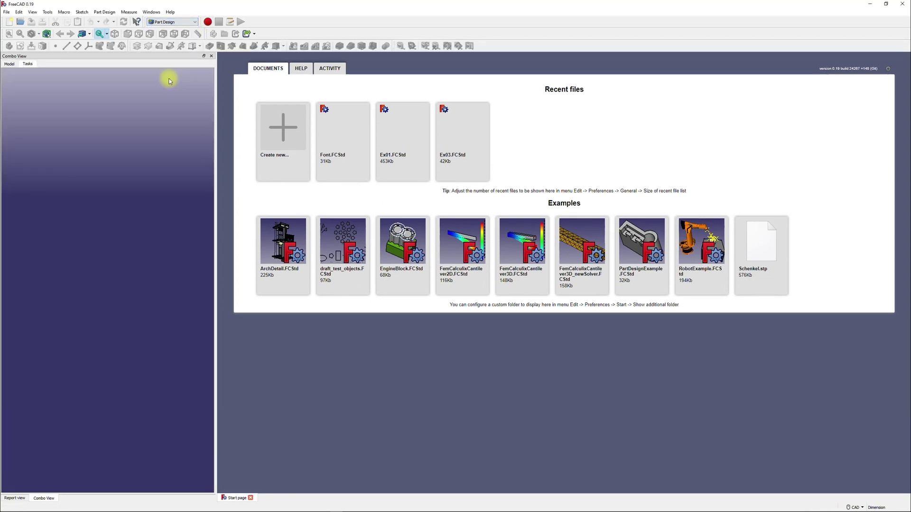
left_click(9, 63)
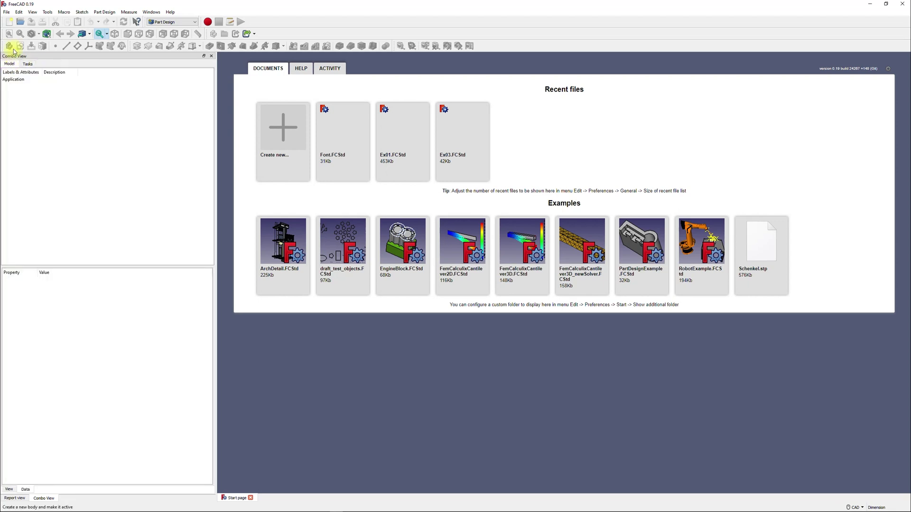
left_click(13, 79)
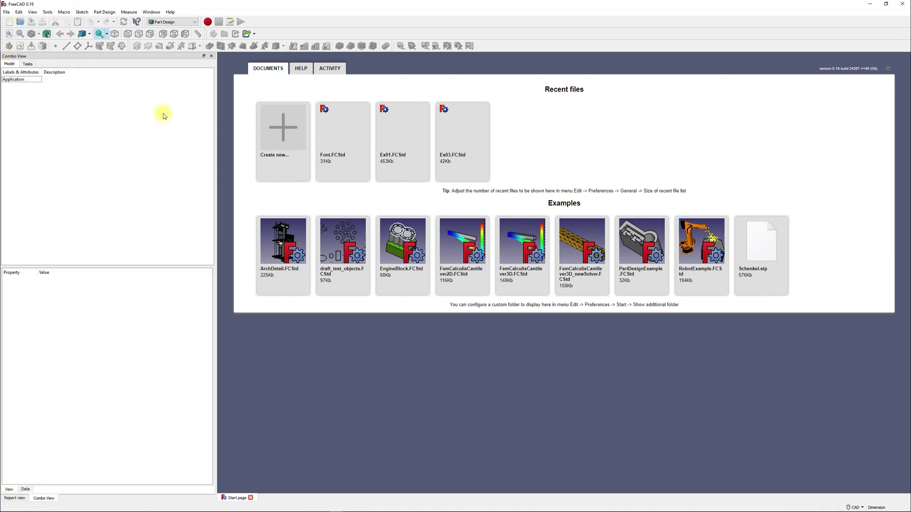
left_click(28, 64)
left_click(8, 64)
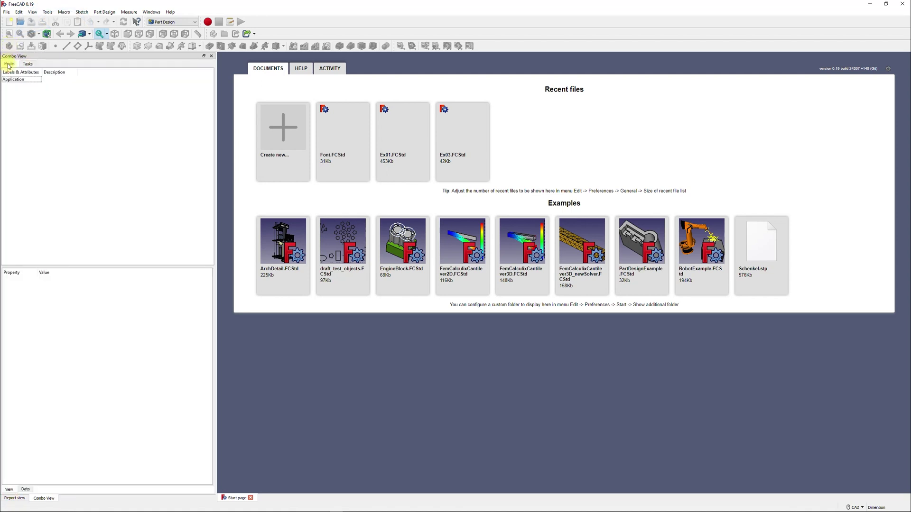
Create a new empty document and add a body to it.
left_click(6, 11)
left_click(18, 21)
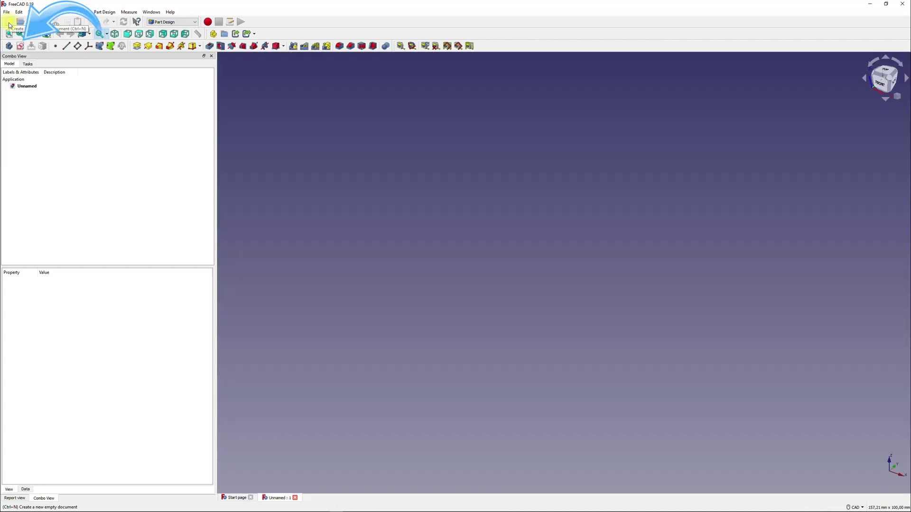
left_click(8, 46)
left_click(38, 100)
left_click(38, 94)
left_click(38, 101)
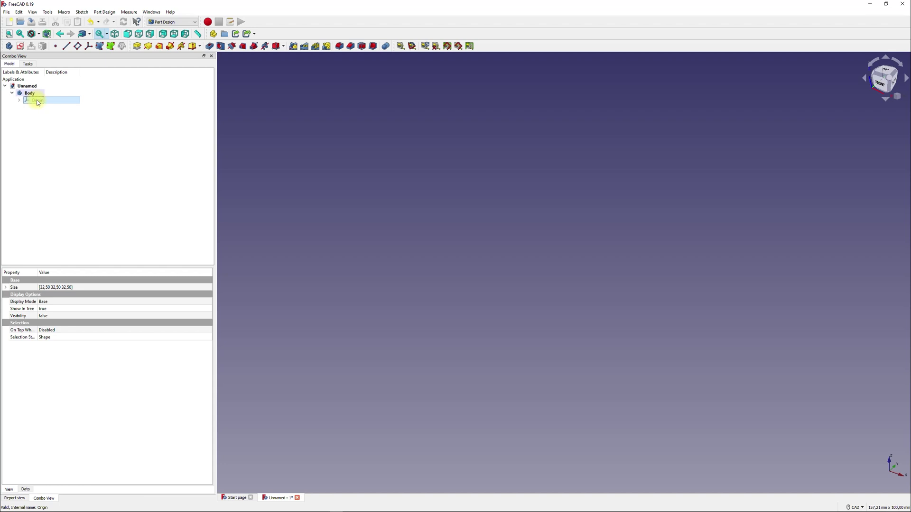
right_click(38, 102)
left_click(25, 134)
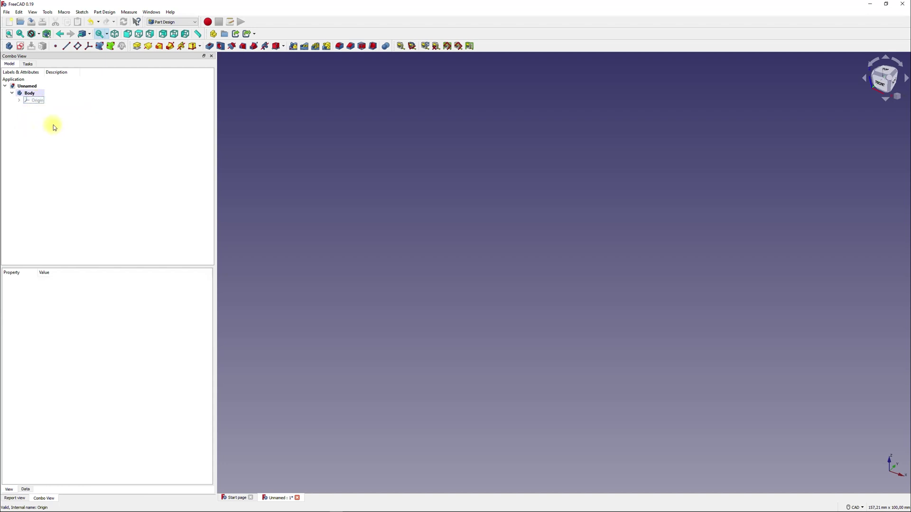
Create a new sketch in the body on the XY_Plane base plane.
left_click(20, 46)
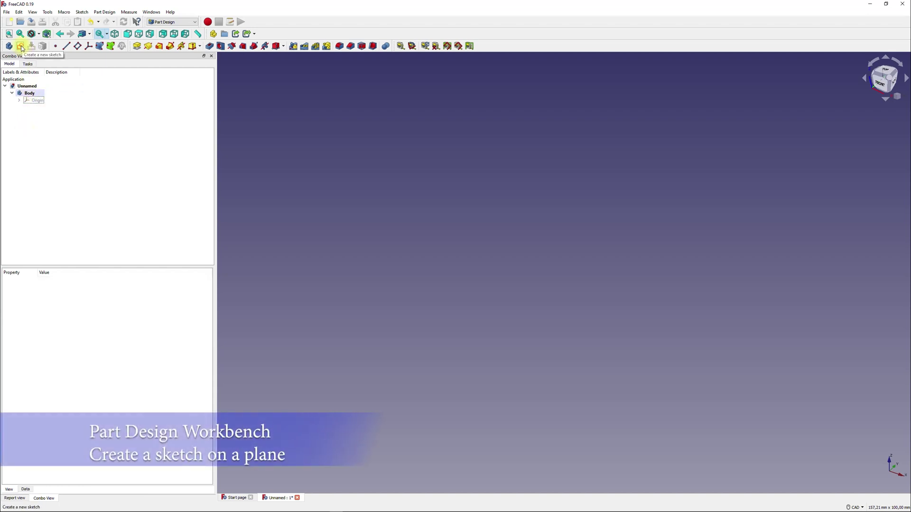
left_click(27, 106)
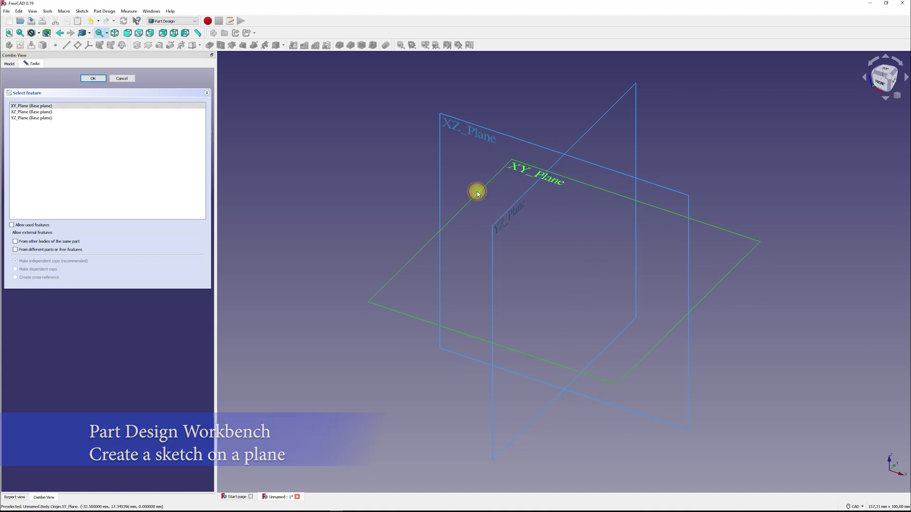
left_click(94, 78)
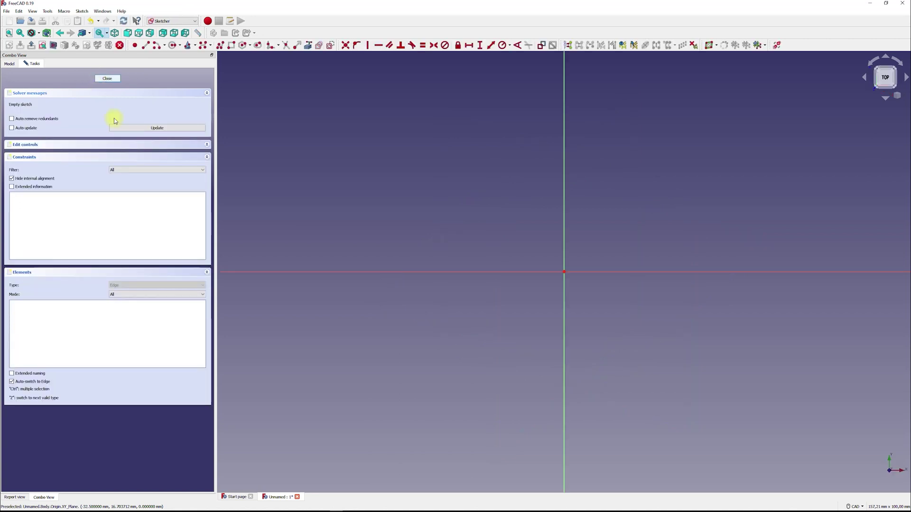
Sketch a circle centred on the origin with a radius of about 19.2 mm.
left_click(173, 45)
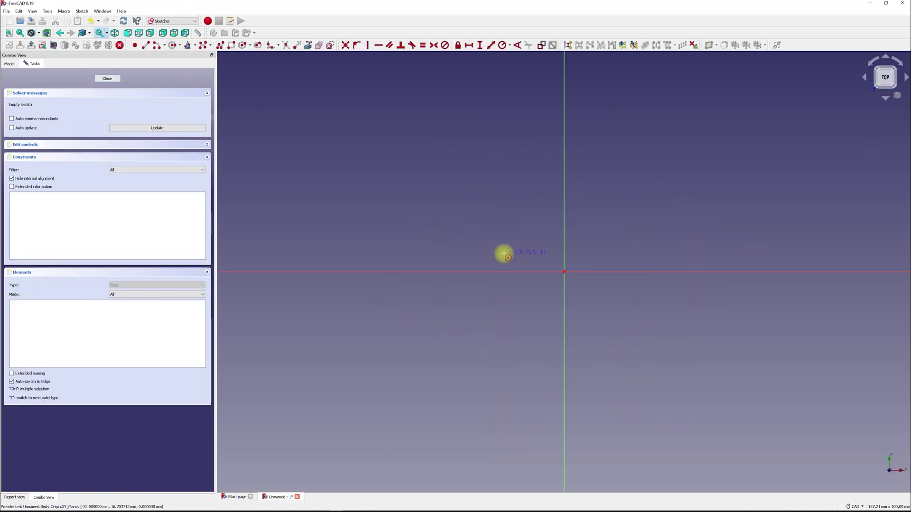
left_click(564, 272)
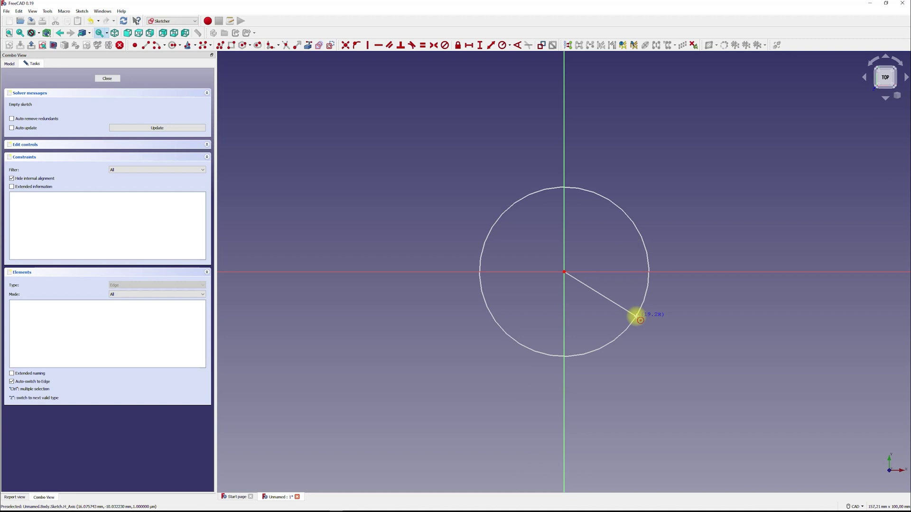
left_click(636, 316)
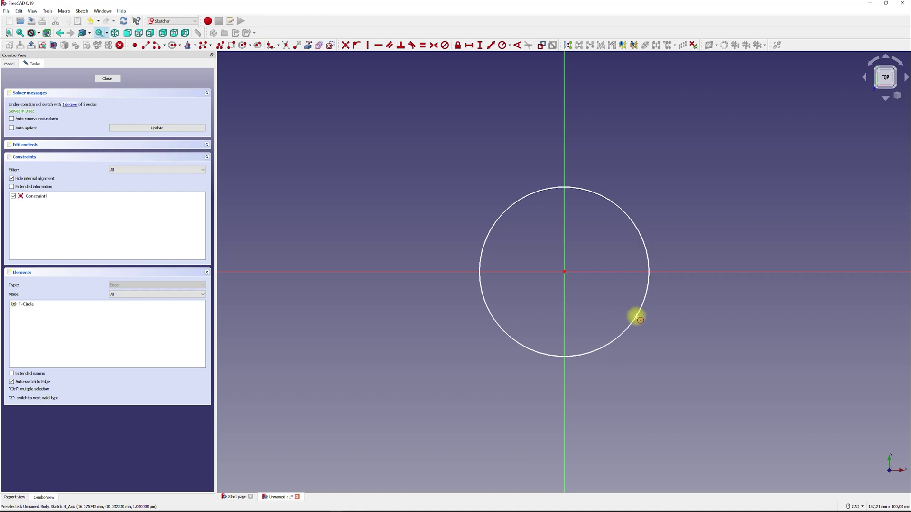
Constrain the circle's radius to 35 mm.
left_click(503, 45)
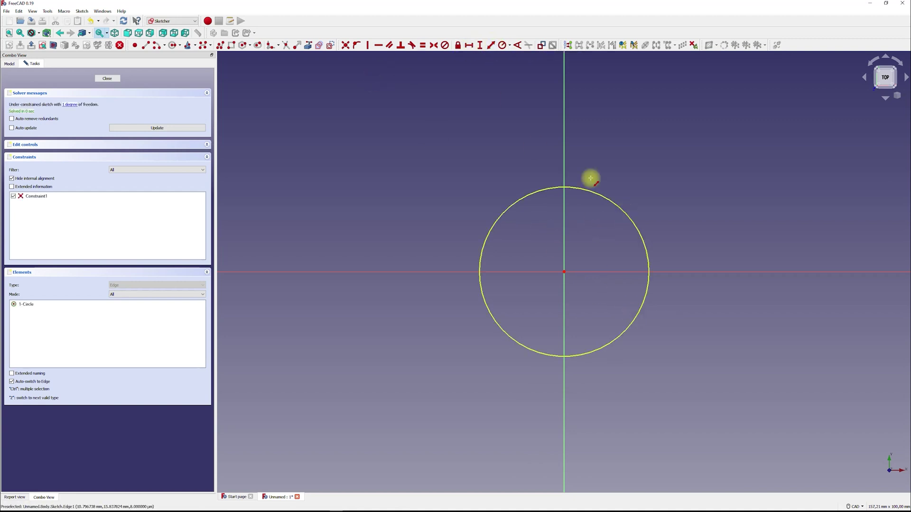
left_click(634, 224)
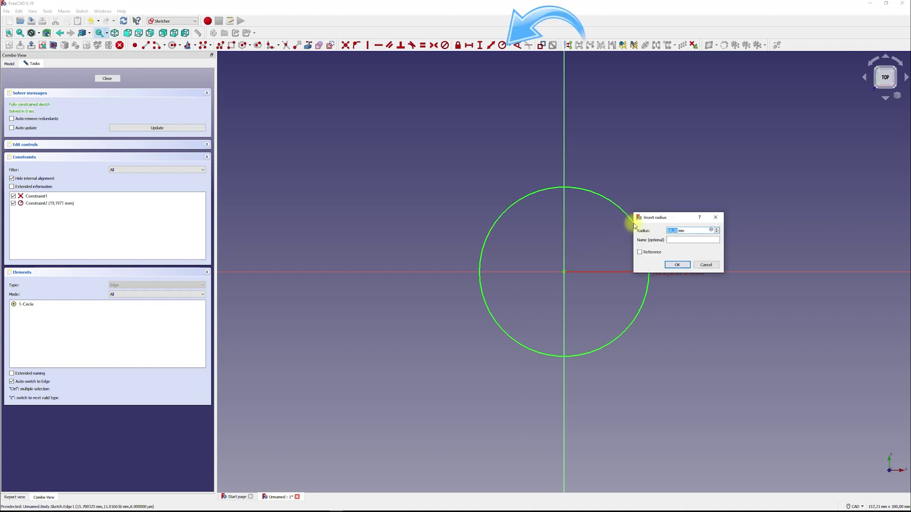
type("35")
key("Return")
Set the circle's radius constraint to 40 mm and move its dimension label below the horizontal axis.
double_click(736, 271)
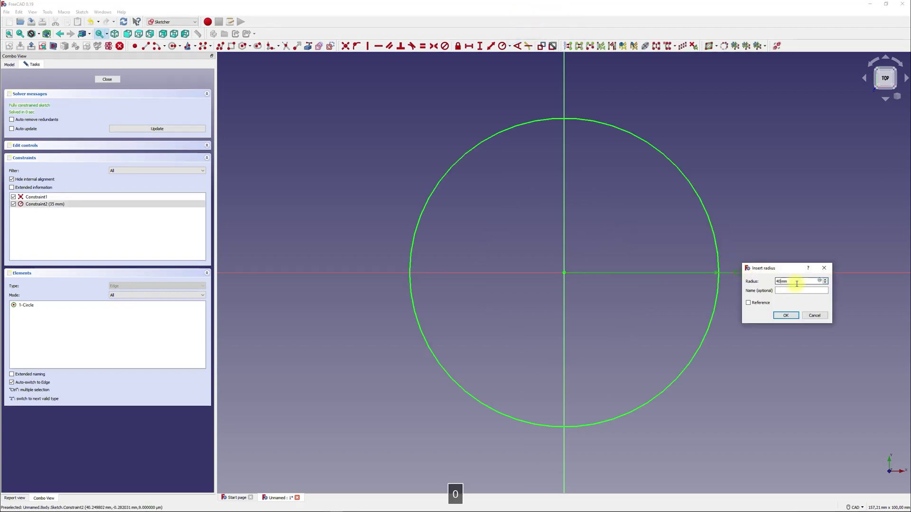
left_click(785, 315)
left_click_drag(766, 273, 754, 333)
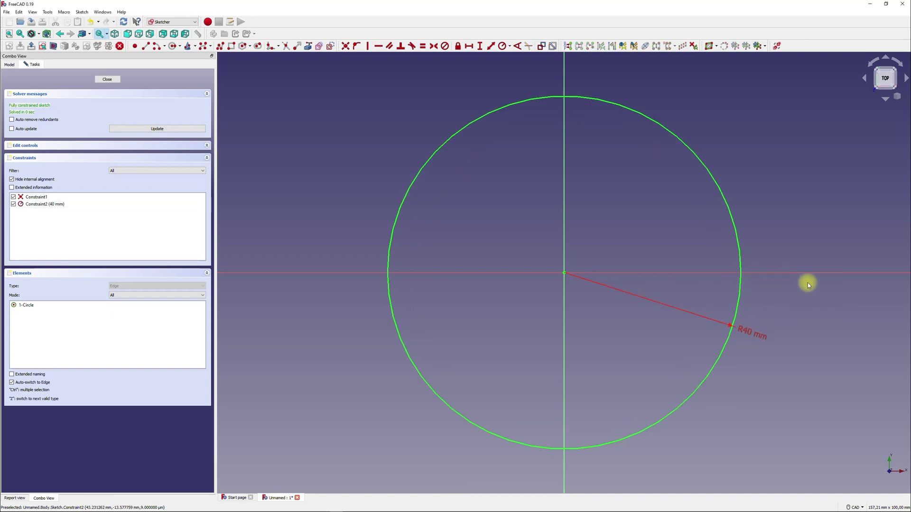
Finish the 40 mm radius circle sketch and try to pad it from its selected edge.
left_click(101, 80)
left_click(406, 218)
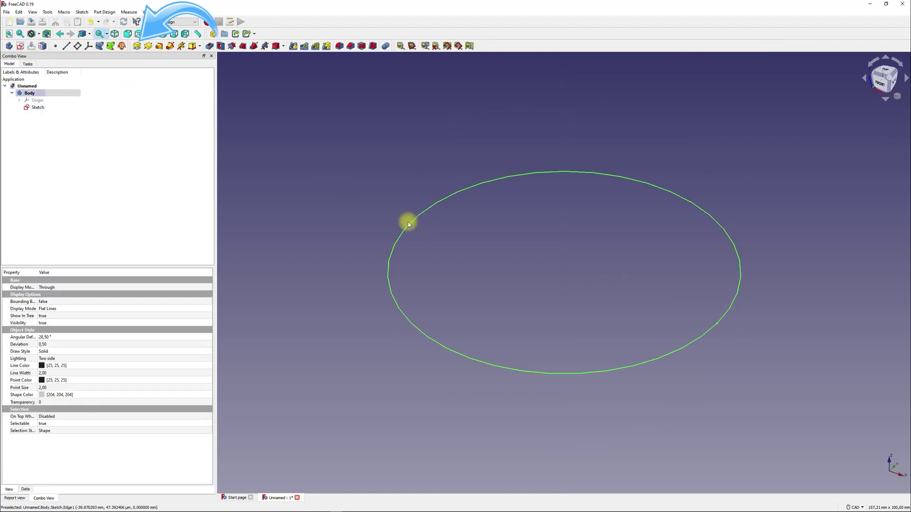
left_click(137, 45)
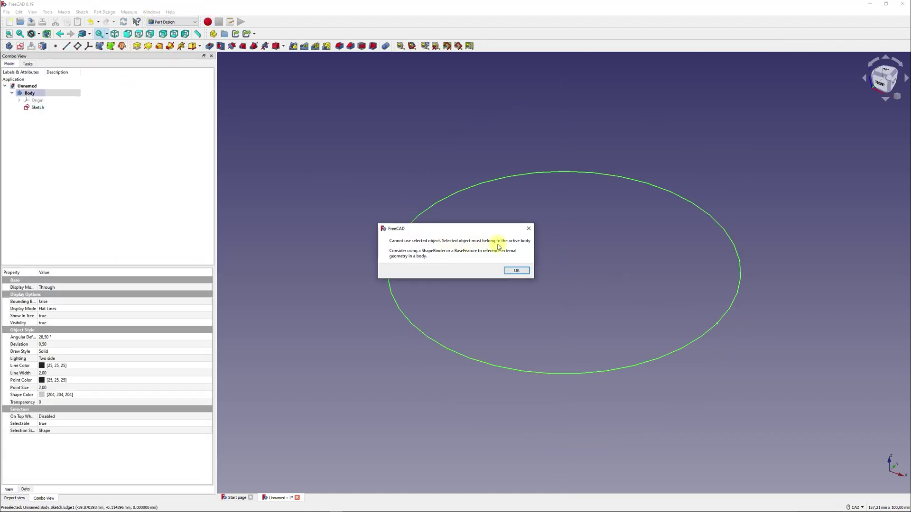
left_click(520, 271)
Pad the circle sketch 13 mm with the direction reversed.
left_click(76, 106)
left_click(414, 222)
left_click(38, 108)
left_click(136, 45)
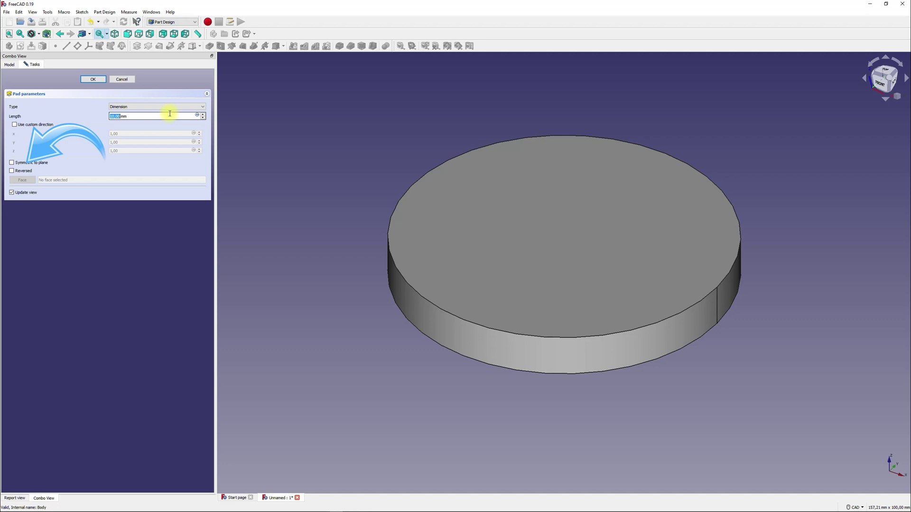
type("13")
left_click(27, 170)
left_click(12, 170)
left_click(11, 171)
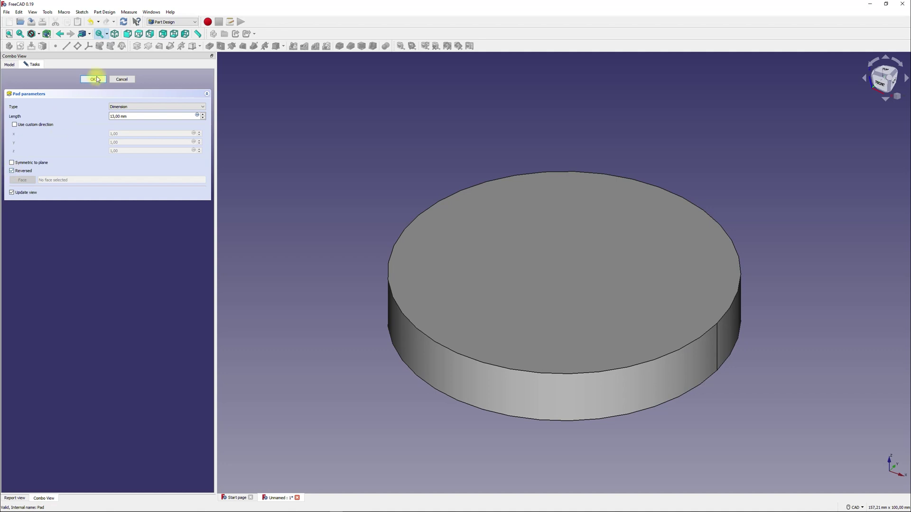
left_click(97, 80)
Create a new sketch on the pad's top face and draw a circle centred on the origin with a radius of about 34 mm.
right_click(31, 100)
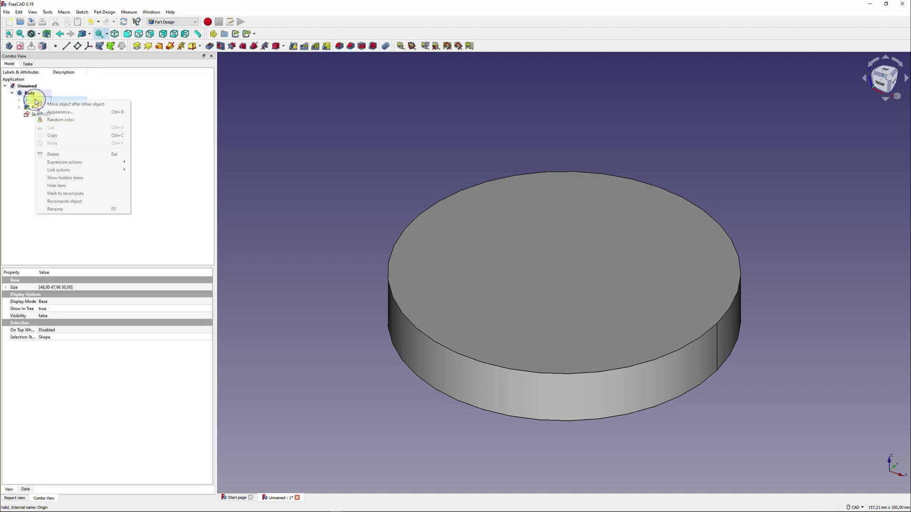
left_click(57, 177)
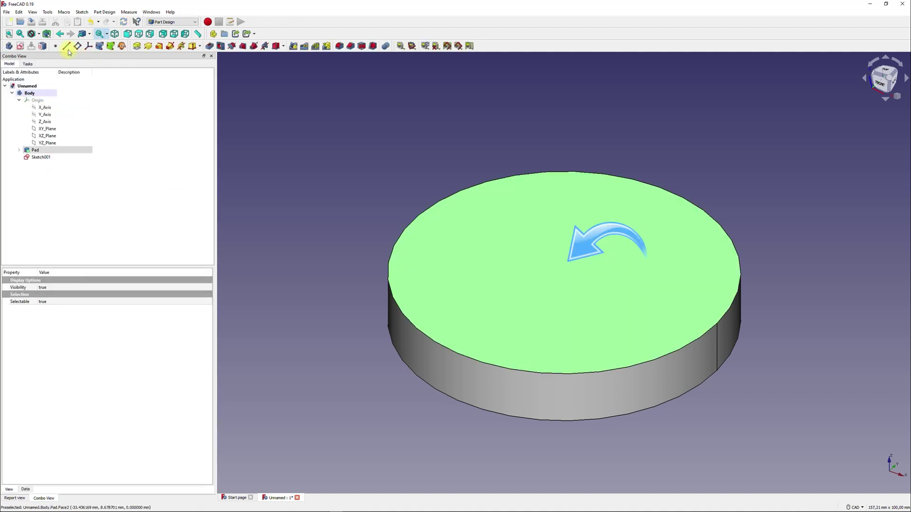
left_click(20, 47)
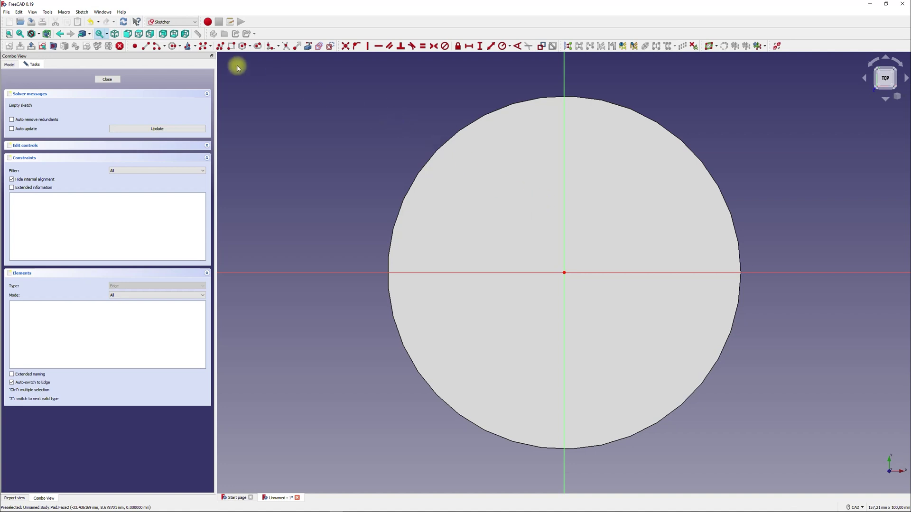
left_click(163, 47)
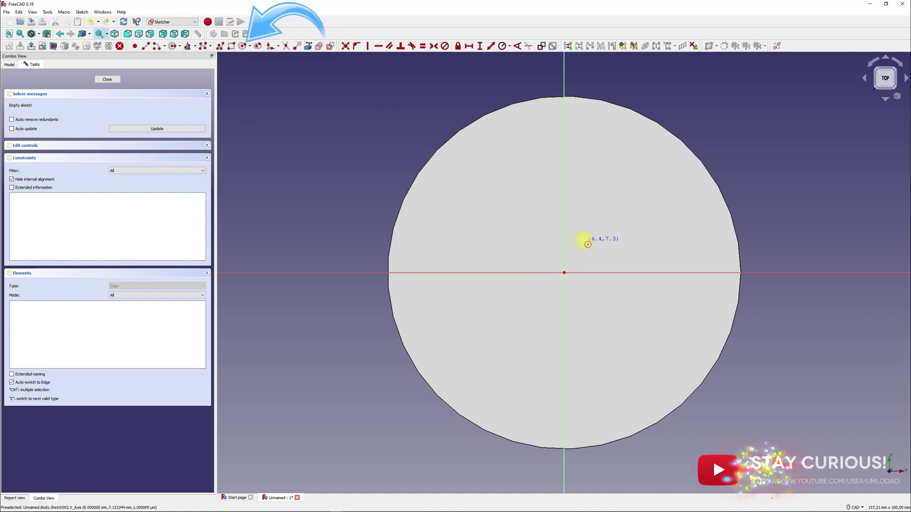
left_click(565, 272)
left_click(708, 314)
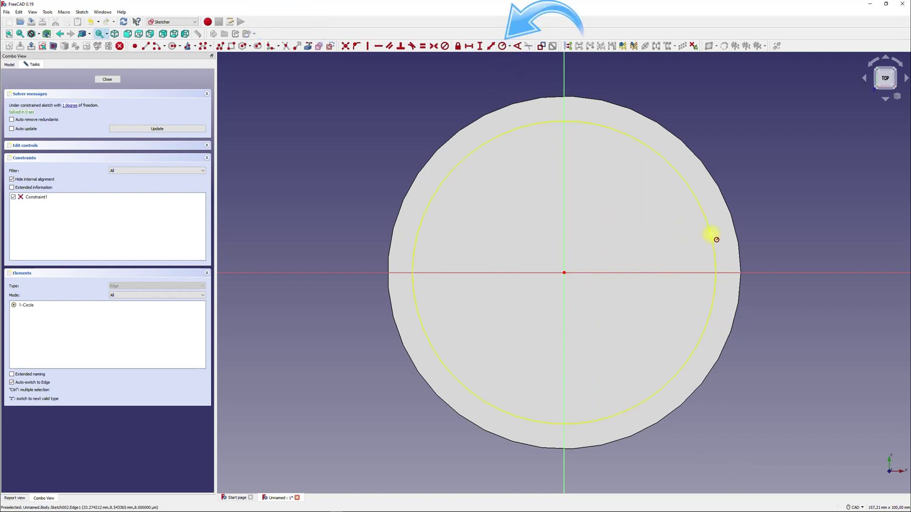
Constrain the inner circle's radius to 35 mm and close the sketch.
left_click(712, 236)
type("35")
key("Return")
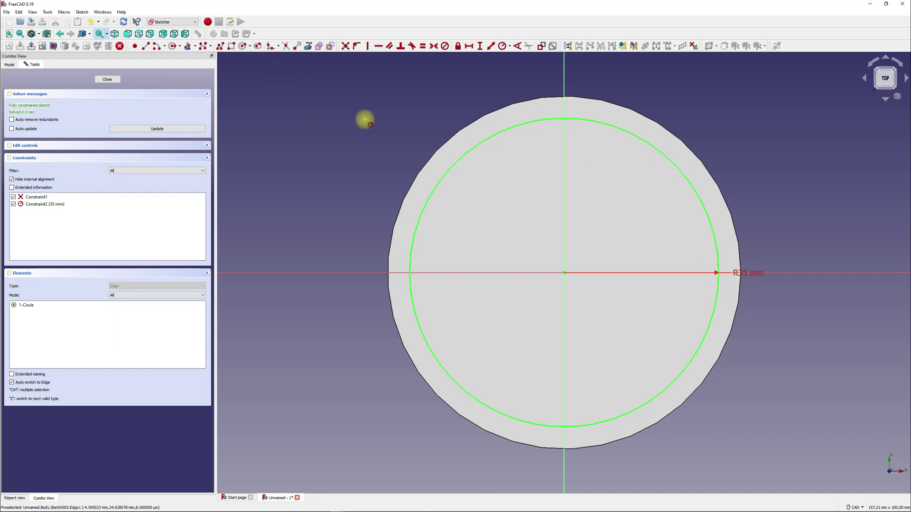
left_click(107, 79)
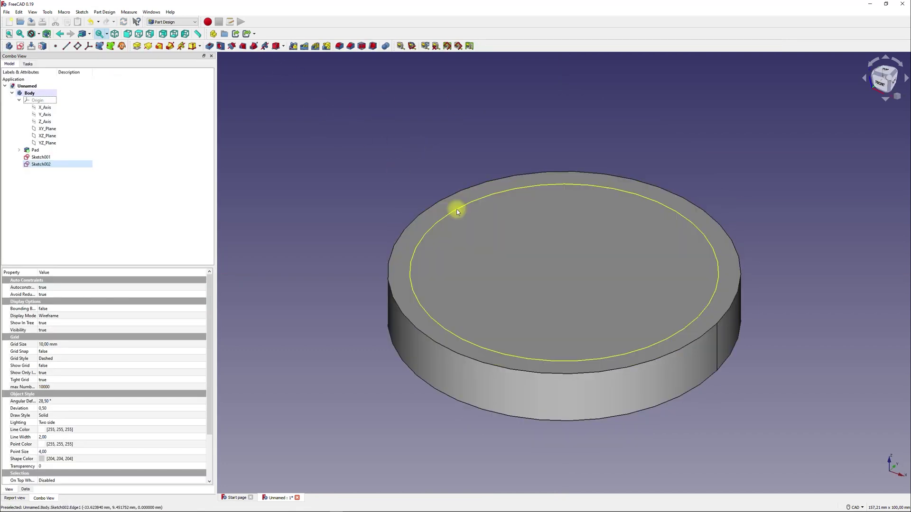
Cut a 7 mm deep pocket into the pad from the 35 mm radius circle sketch.
left_click(455, 211)
left_click(454, 222)
left_click(449, 209)
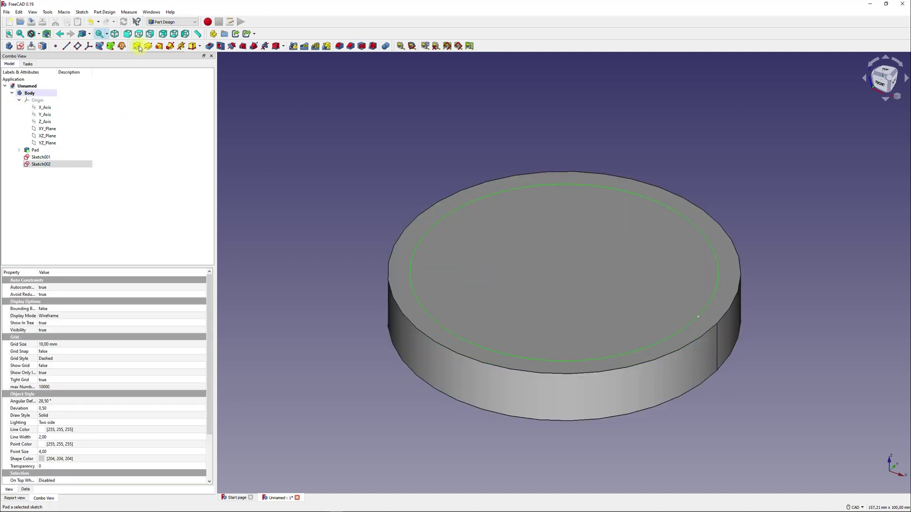
left_click(210, 47)
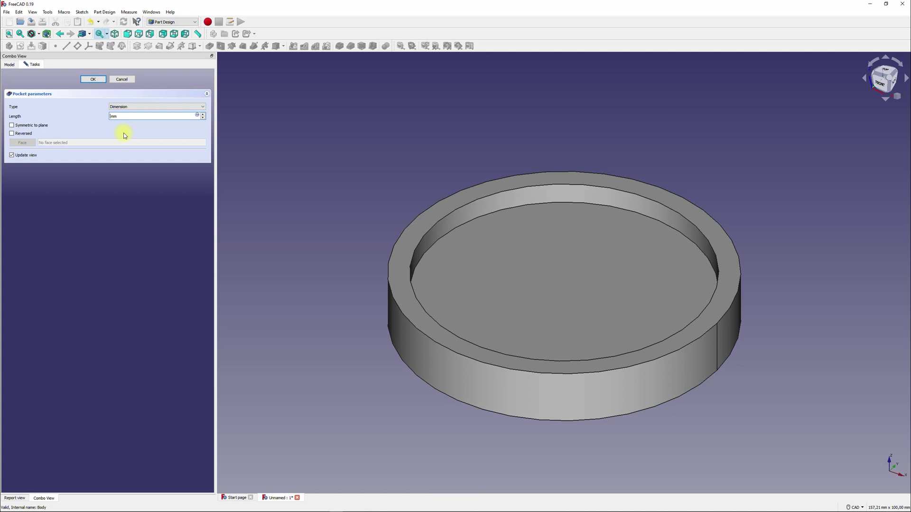
key("BackSpace")
type("6")
key("BackSpace")
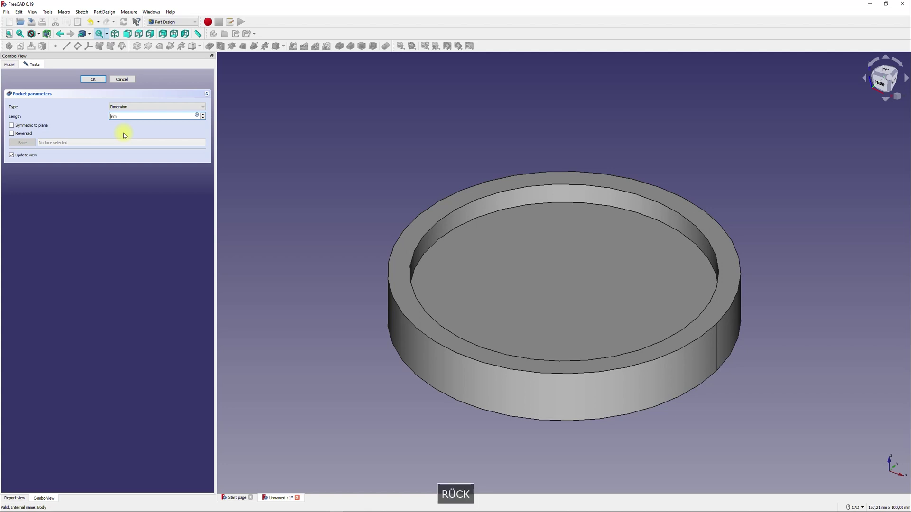
type("7")
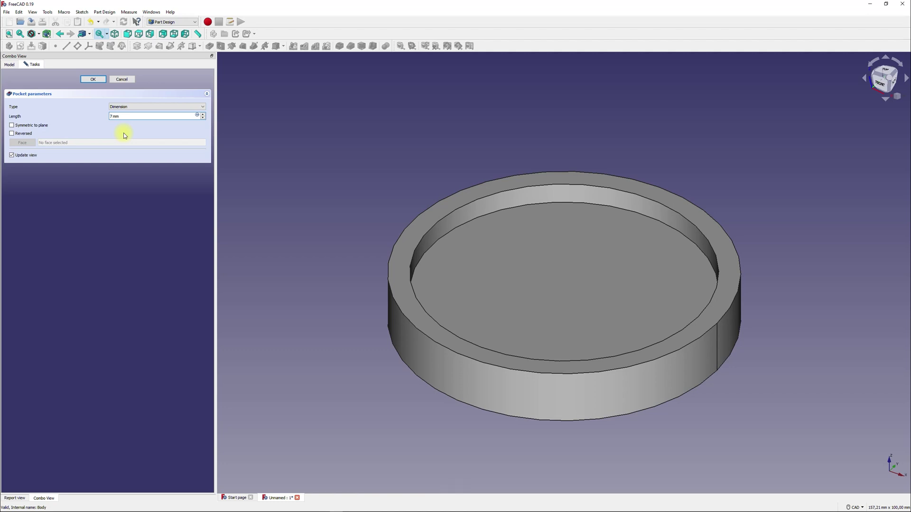
left_click(93, 79)
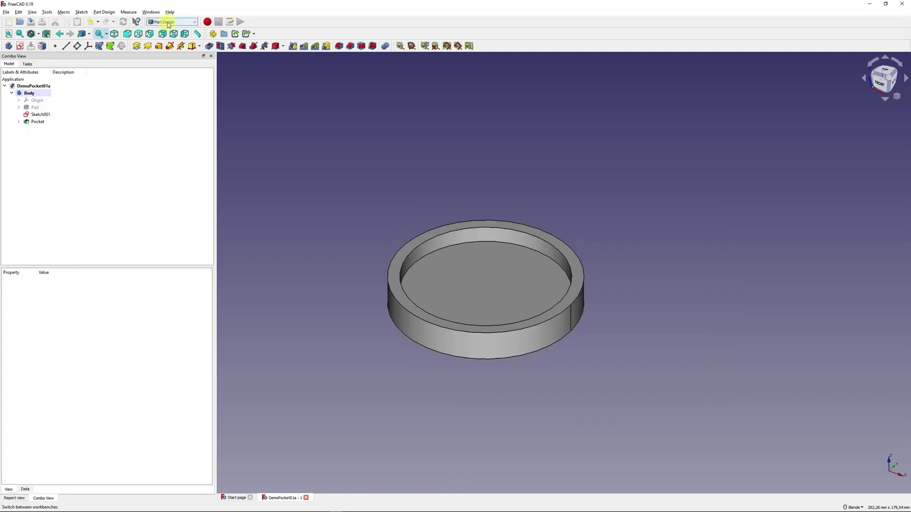
Switch from the Part Design to the Path workbench.
left_click(169, 22)
left_click(169, 22)
left_click(168, 22)
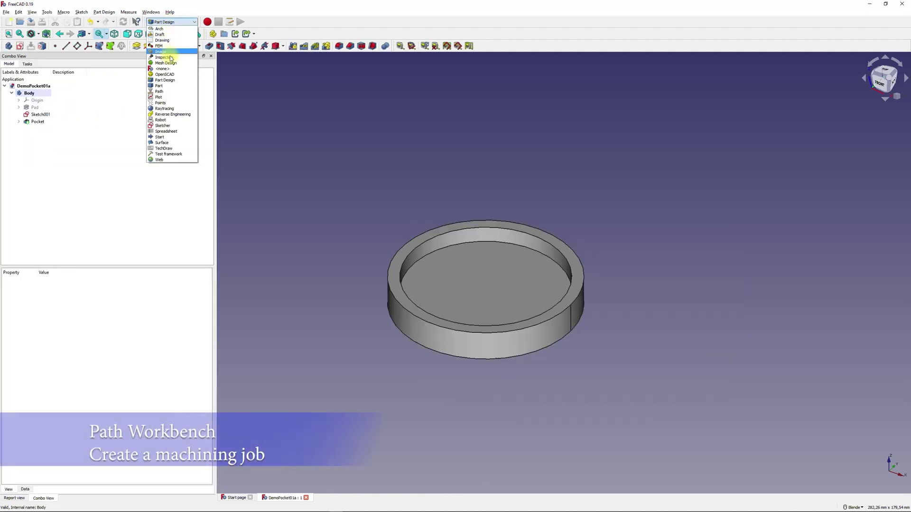
left_click(170, 91)
Show the body's origin planes and axes and check where the origin lies on the part.
left_click(28, 94)
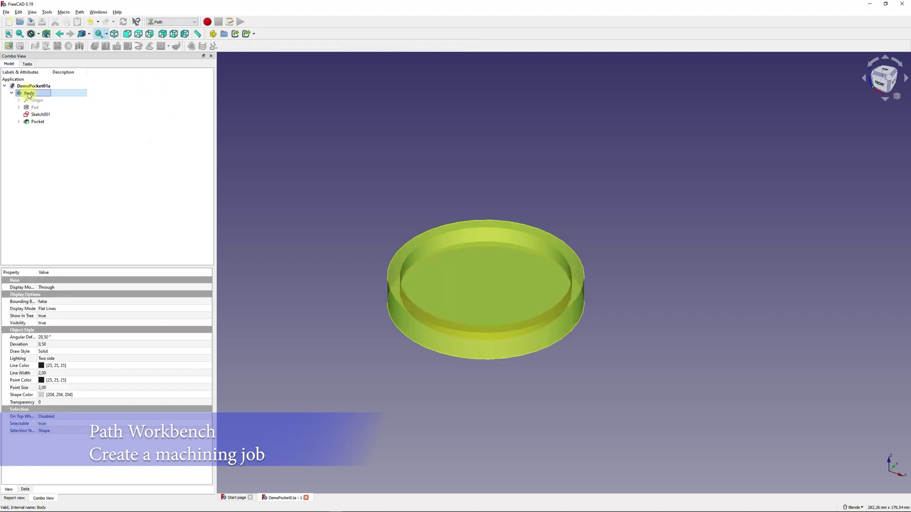
right_click(29, 94)
left_click(37, 100)
key("space")
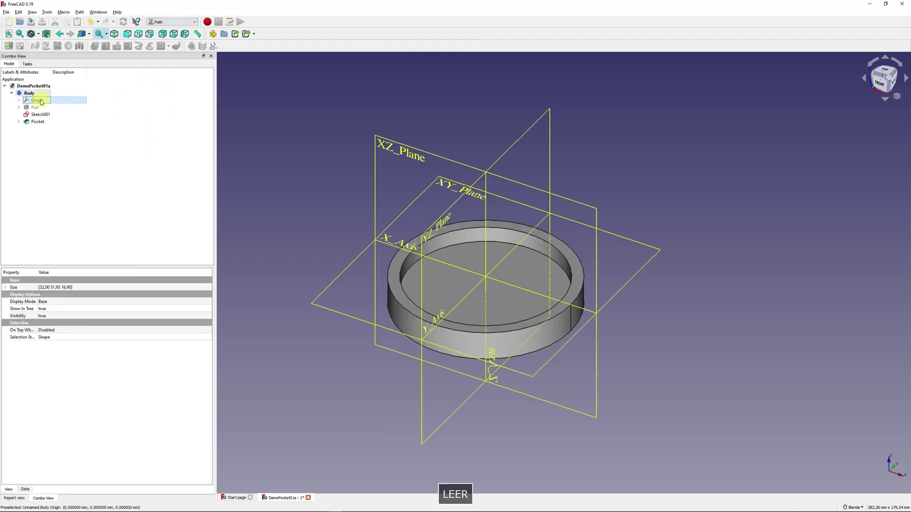
middle_click_drag(514, 315, 518, 280)
scroll(510, 286, "up", 4)
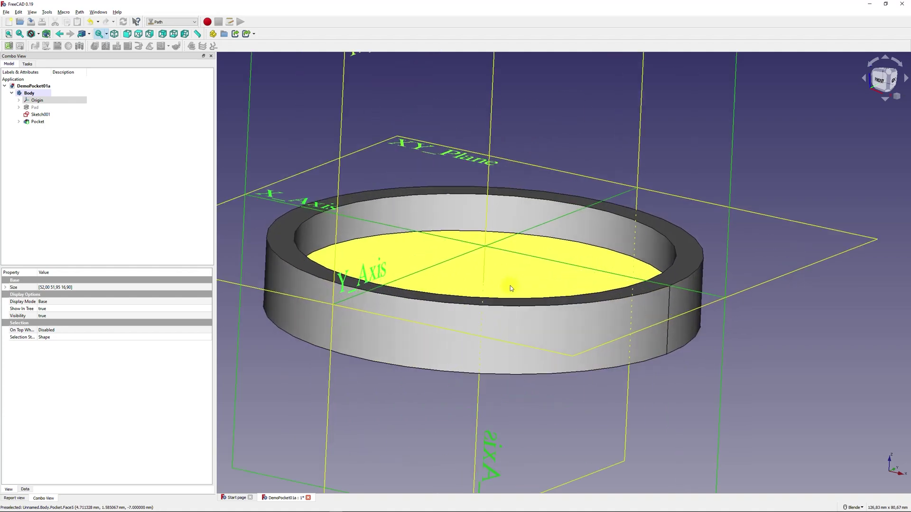
middle_click_drag(495, 252, 604, 276)
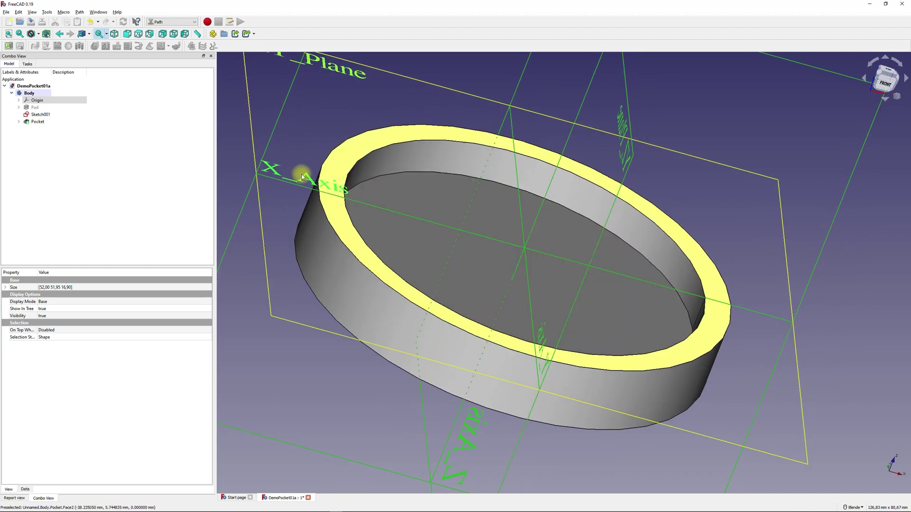
Create a machining job for the Body without a template.
left_click(9, 46)
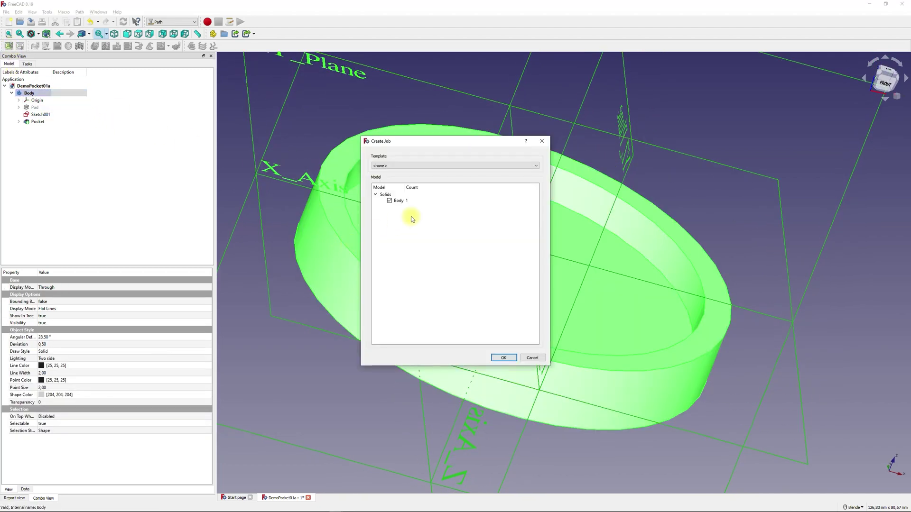
left_click(500, 358)
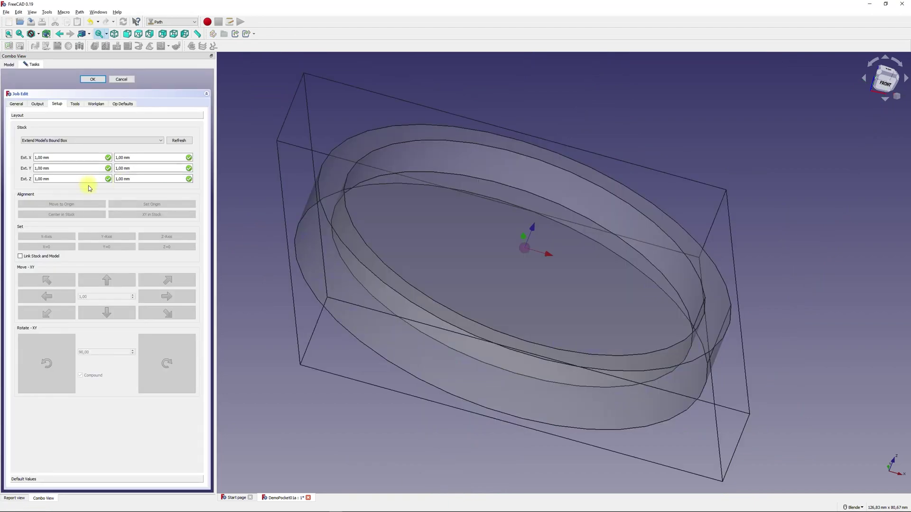
middle_click_drag(434, 321, 375, 339)
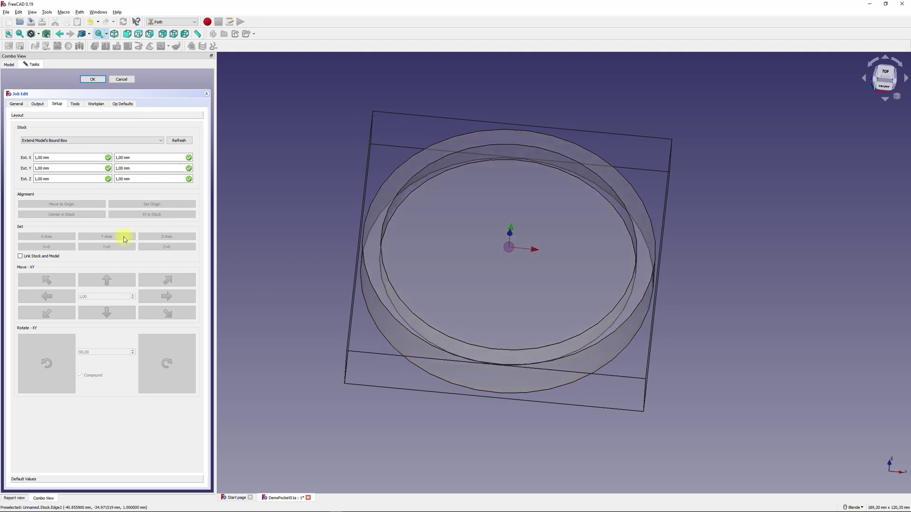
Extend the job's stock by 5 mm on both sides in X and in Y.
left_click_drag(48, 157, 10, 156)
type("5,005,00")
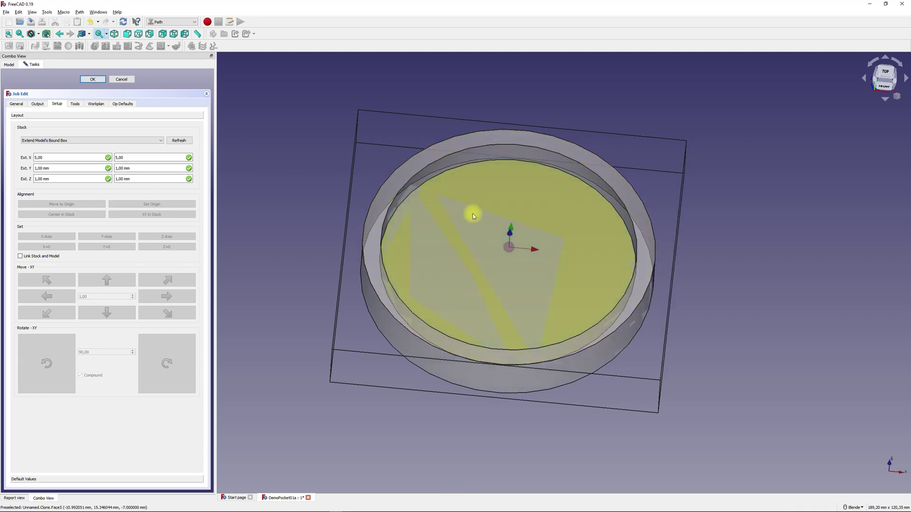
type("2")
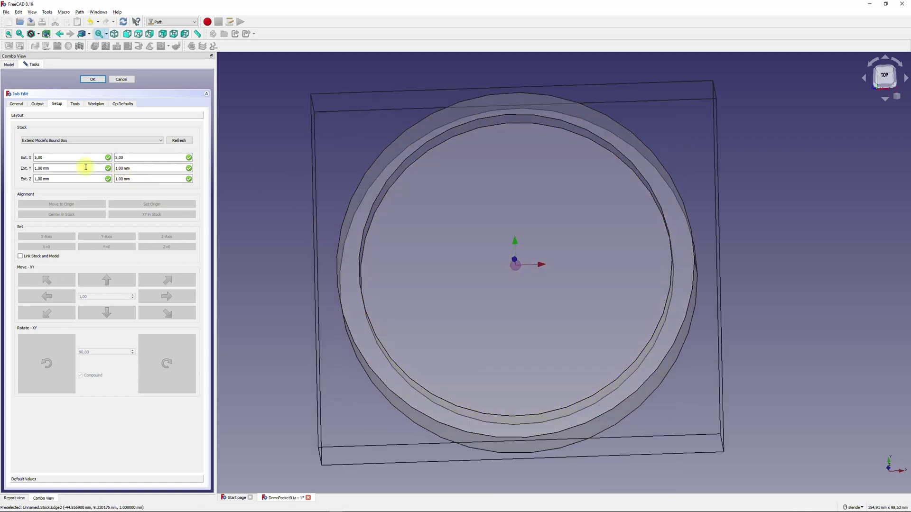
left_click_drag(65, 167, 16, 160)
type("5,00")
key("Tab")
type("5")
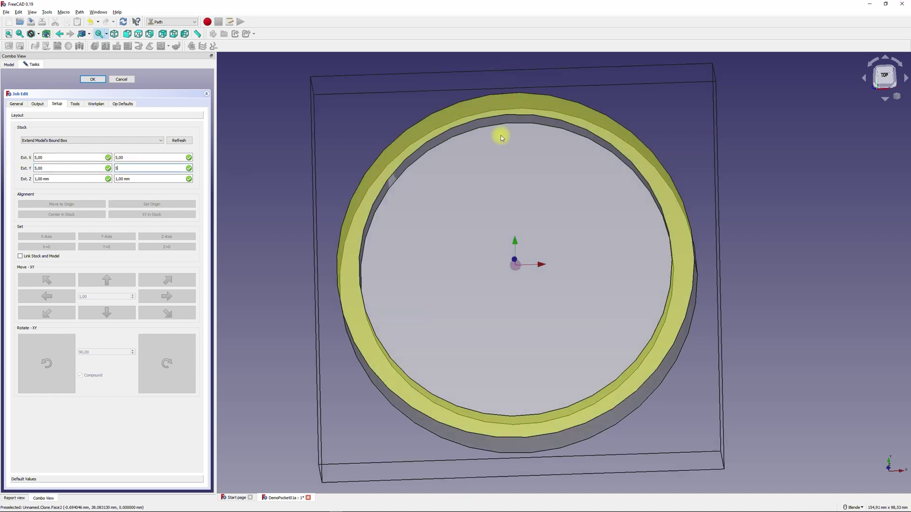
Set both Z extensions of the job's stock to 0 mm.
middle_click_drag(440, 220, 394, 160)
left_click_drag(71, 179, 23, 177)
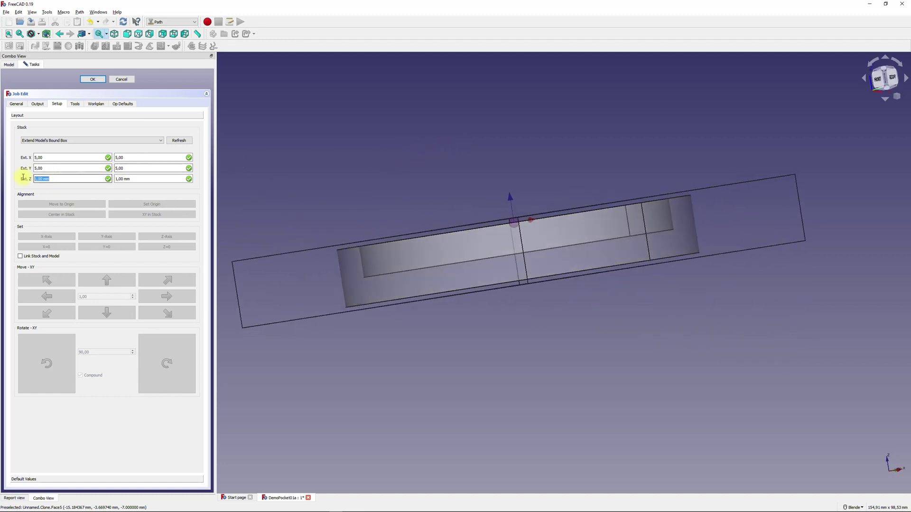
type("0")
triple_click(152, 179)
type("0")
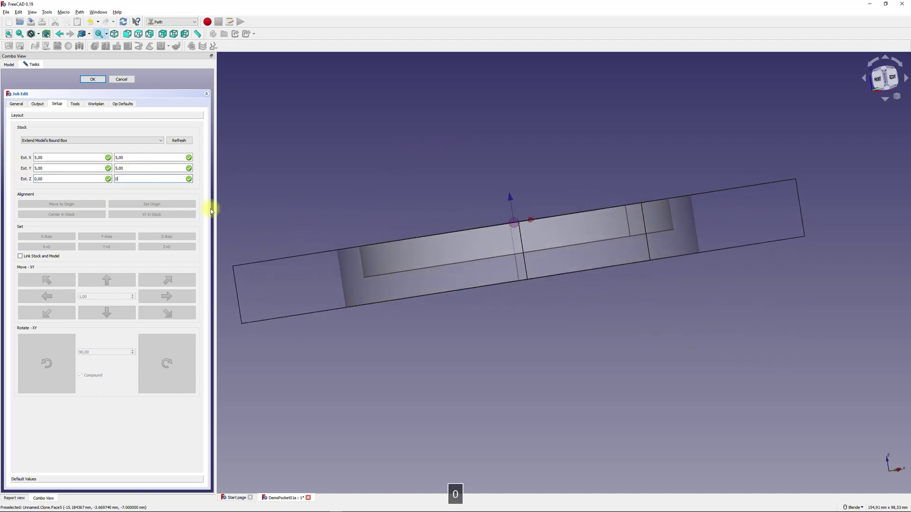
middle_click_drag(342, 190, 400, 204)
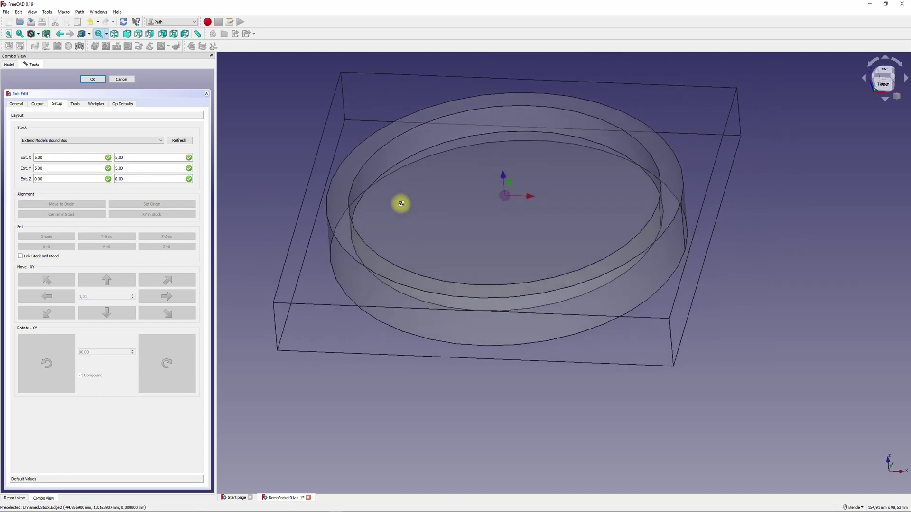
Choose grbl as the job's post processor.
left_click(16, 104)
left_click(38, 104)
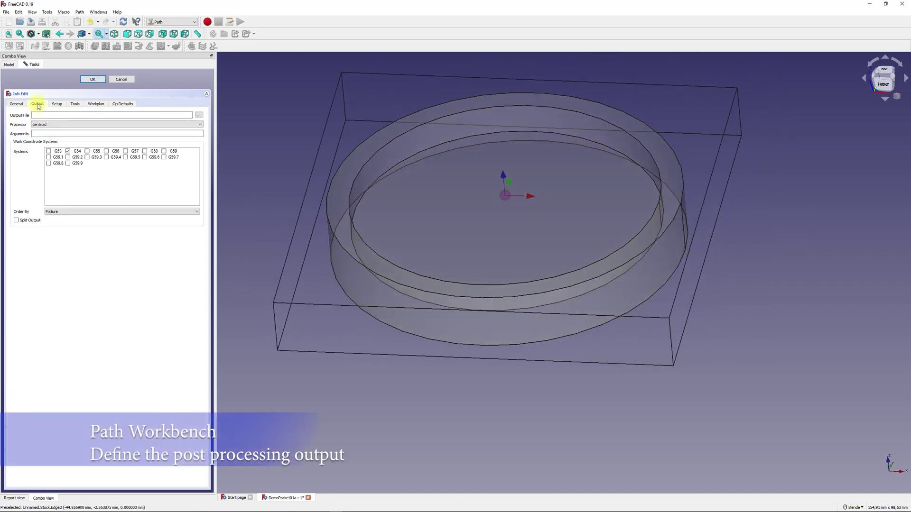
left_click(56, 124)
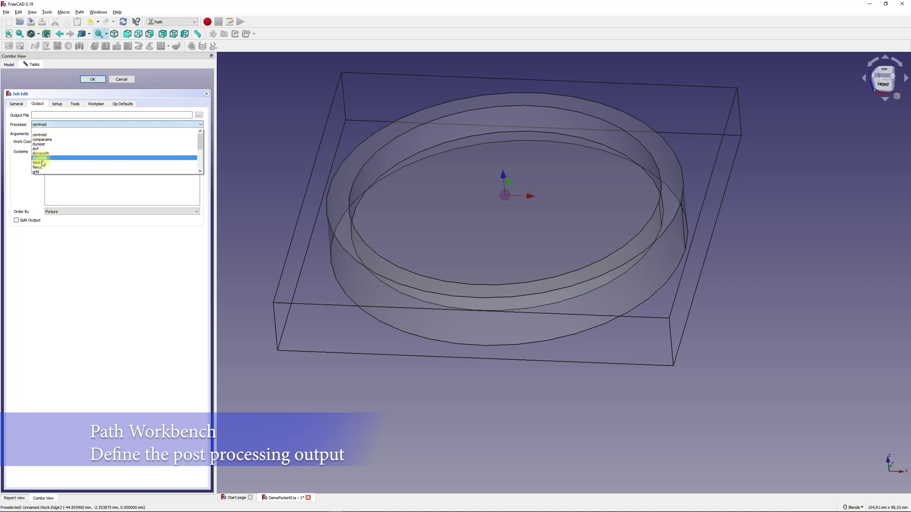
left_click(45, 169)
Name the job's output file Pocket01a.nc.
left_click(46, 115)
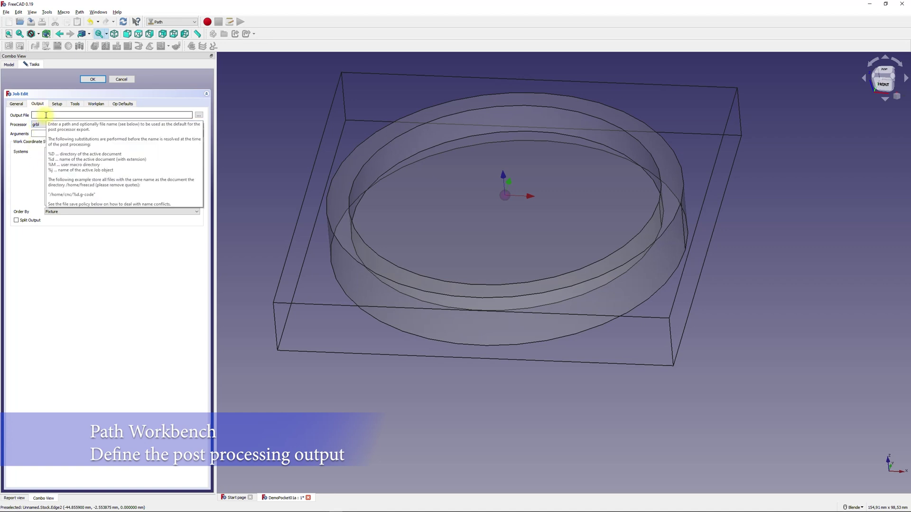
type("Example")
key("ctrl+shift+Left")
type("Pocket01a")
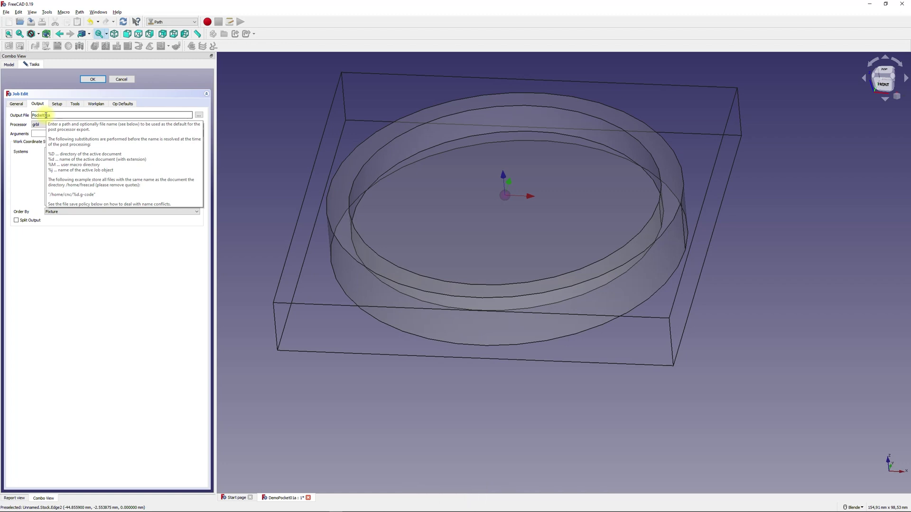
type(".nc")
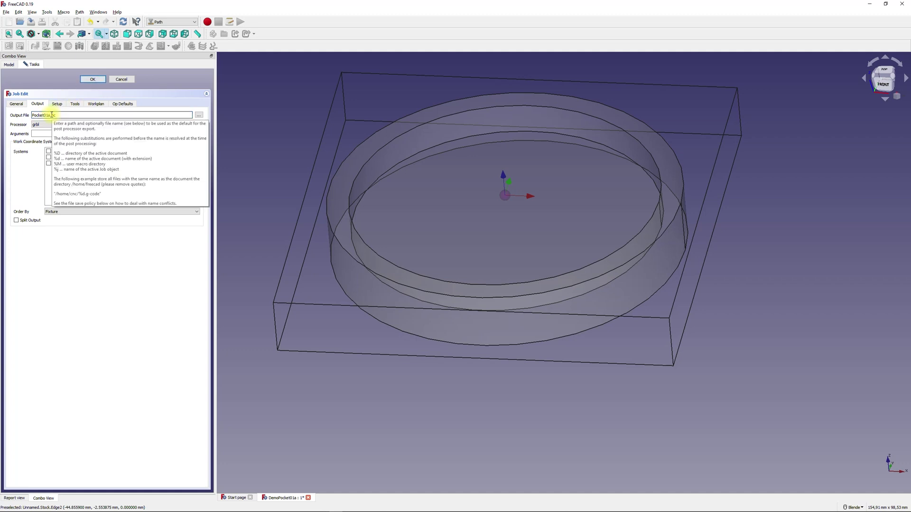
Change the job's output file to %D\%d.nc so it uses the document's directory and name.
left_click(50, 114)
key("ctrl+shift+Home")
type("%d")
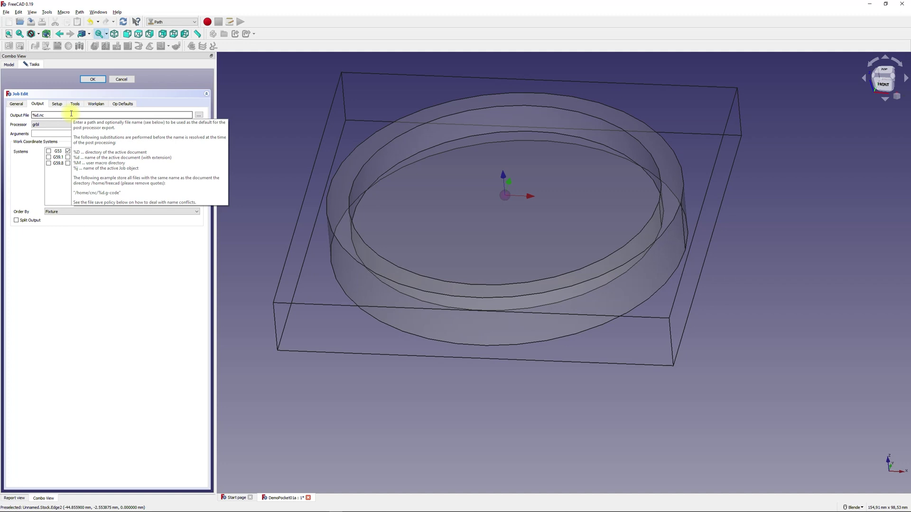
key("Home")
type("%D\\")
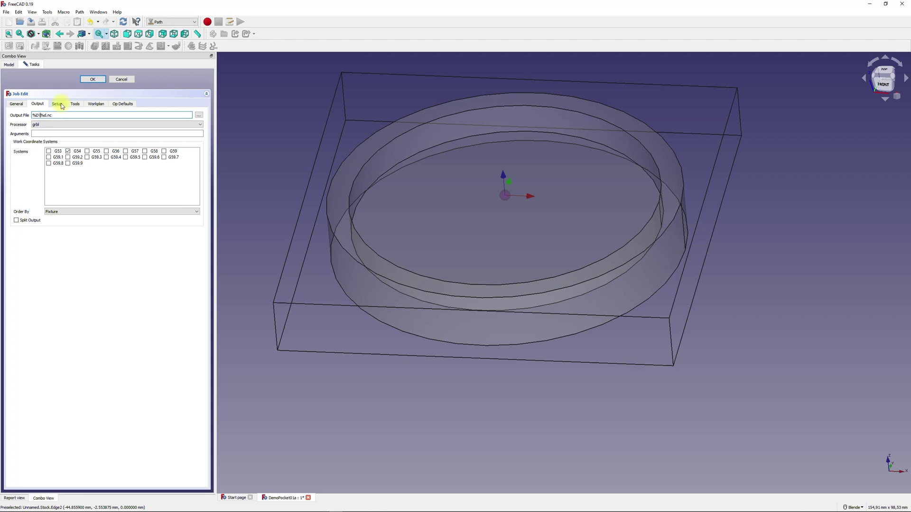
Add the 3mm_Endmill.fctb tool bit to the job's tools and remove the default tool.
left_click(62, 105)
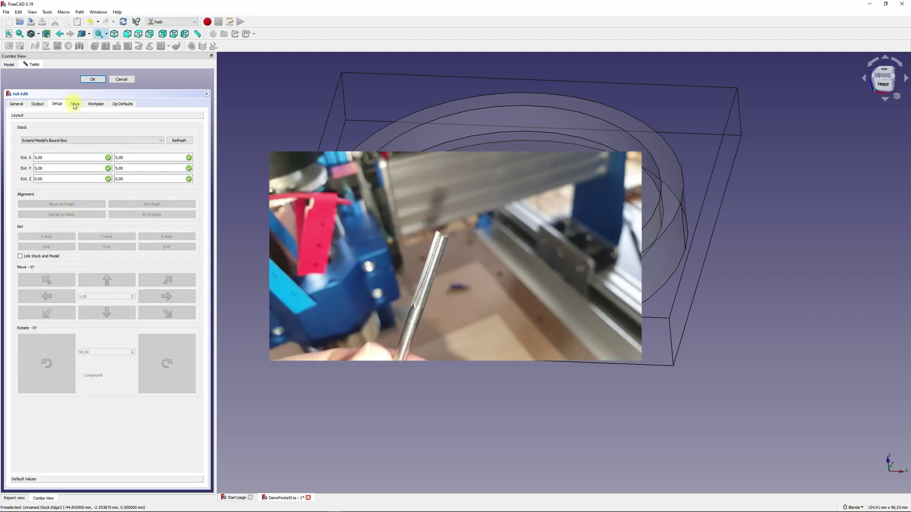
left_click(75, 104)
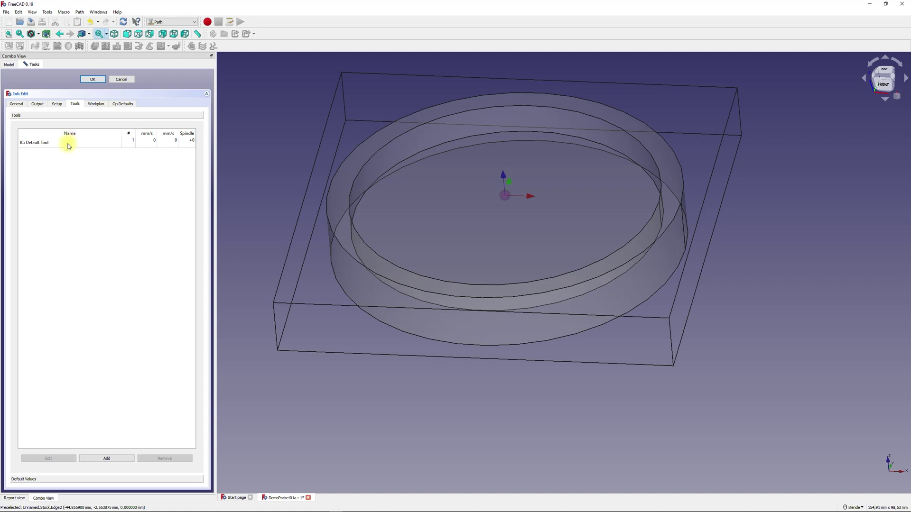
left_click(96, 459)
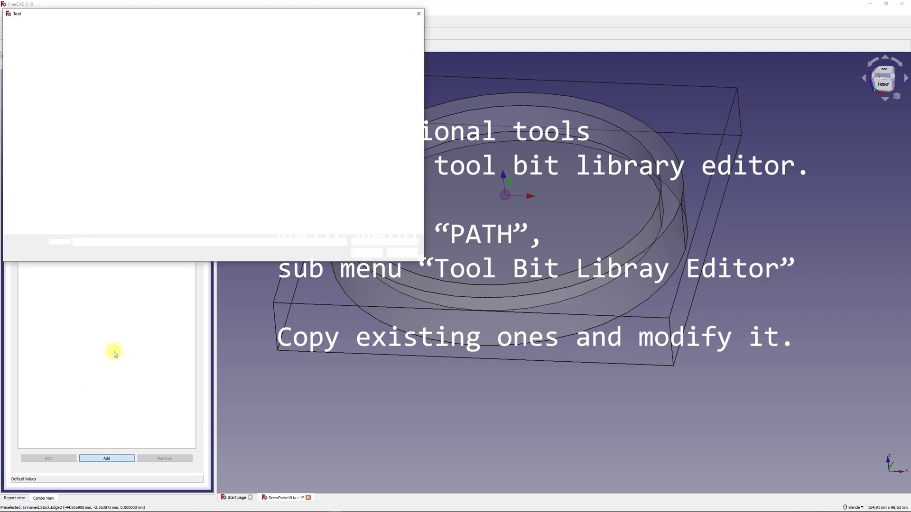
left_click(174, 61)
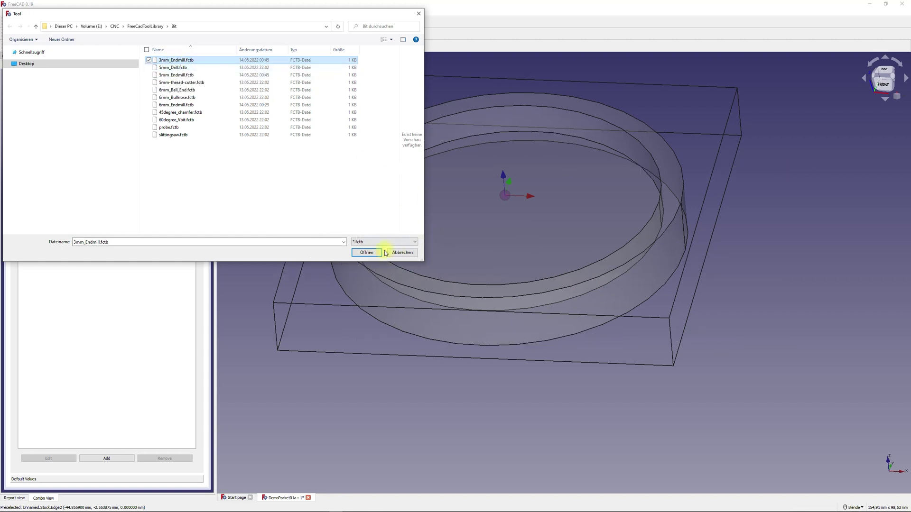
left_click(367, 252)
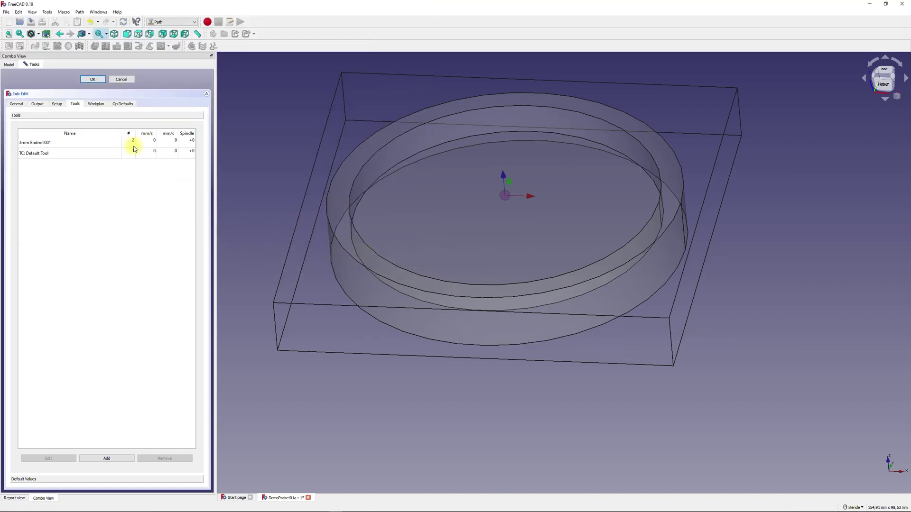
left_click(45, 150)
left_click(145, 458)
Set the 3 mm endmill's horizontal feed to 150 mm/s, vertical feed to 100 mm/s and spindle speed to 12000.
left_click(150, 142)
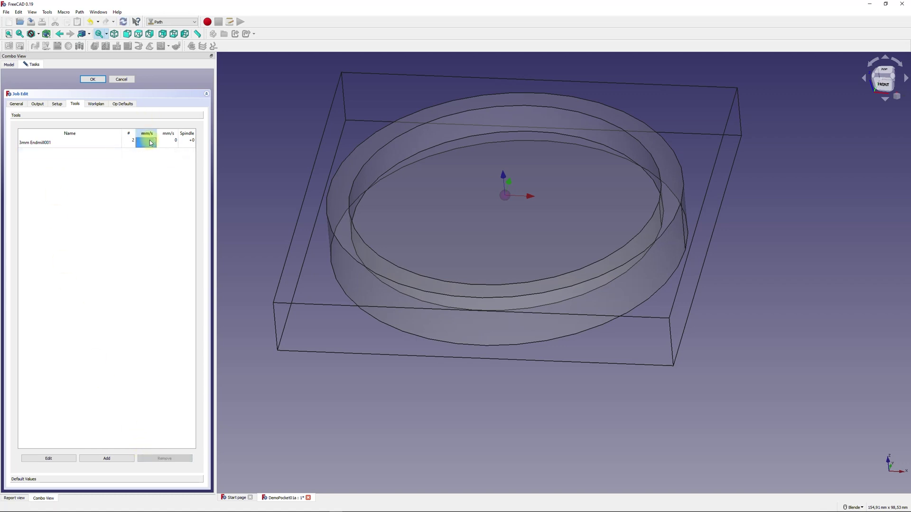
key("Tab")
type("100")
key("Tab")
type("12000")
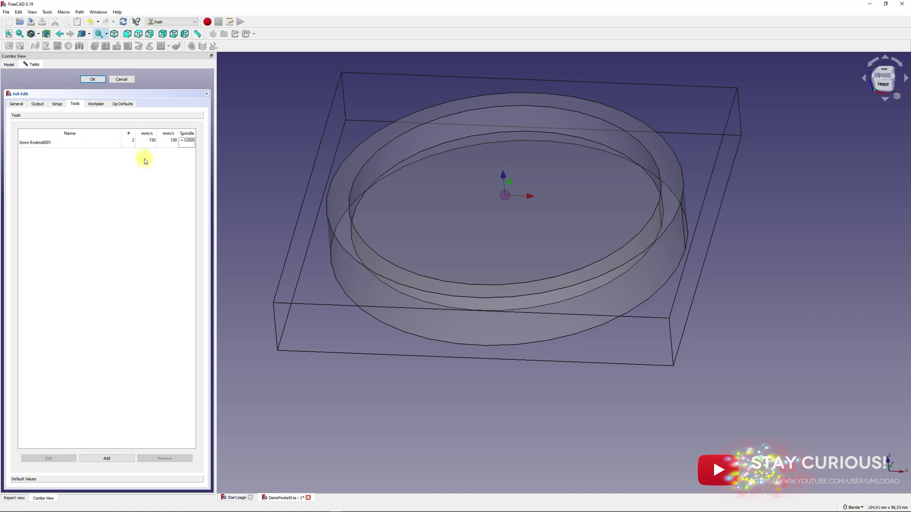
Check the job's workplan and operation defaults, and accept the job settings.
left_click(94, 104)
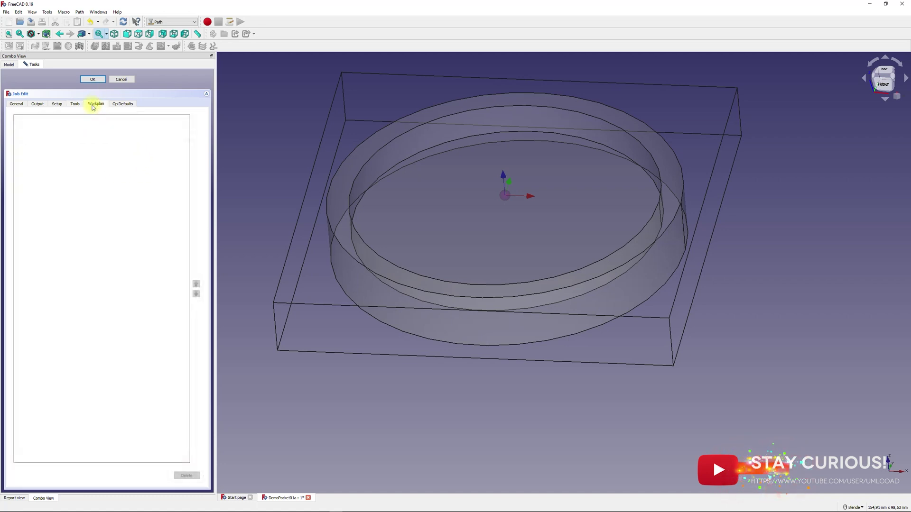
left_click(121, 103)
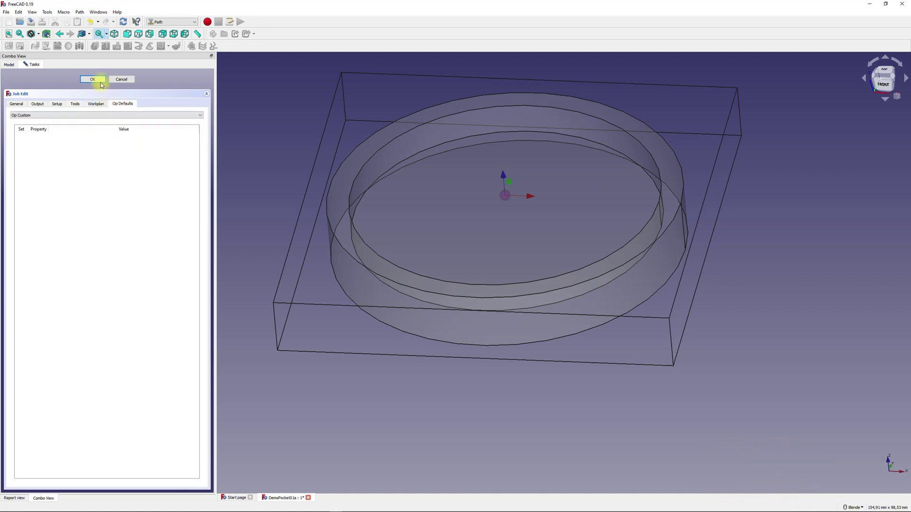
left_click(57, 104)
left_click(93, 79)
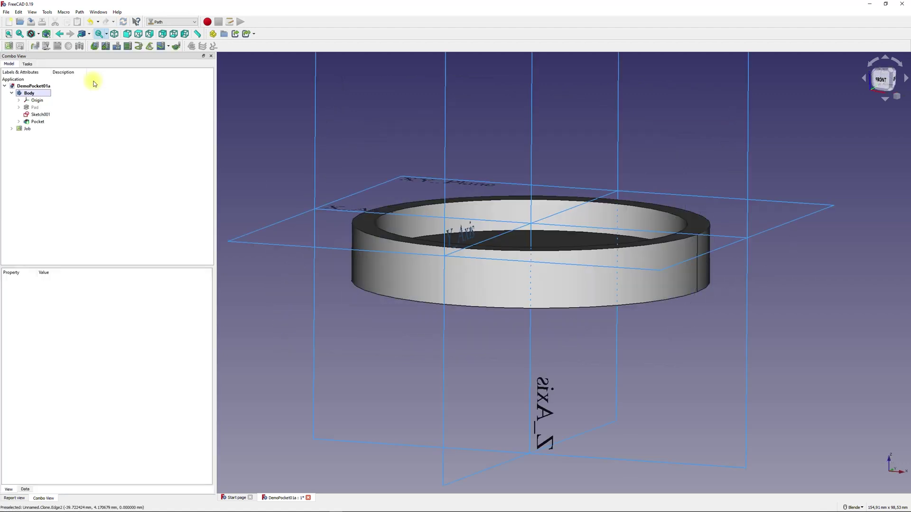
Hide the body's Origin in the 3D view.
left_click(364, 254)
left_click(37, 100, "ctrl")
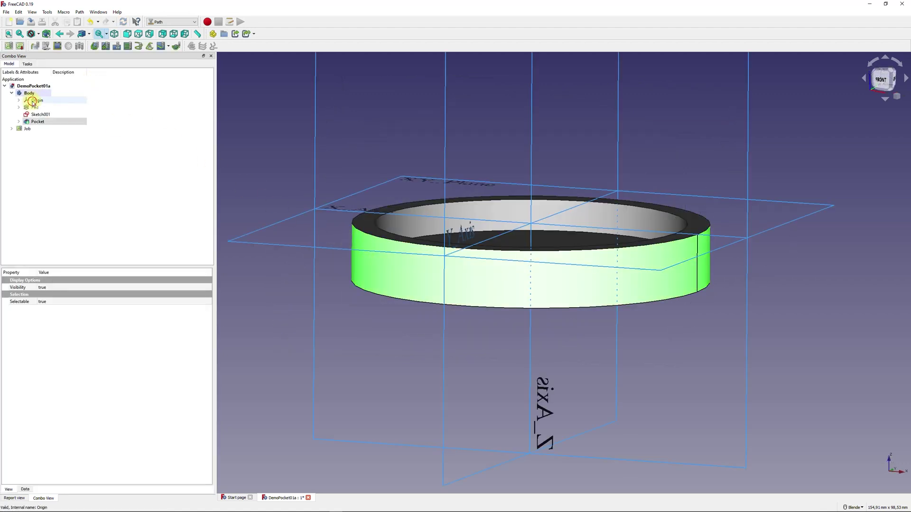
key("space")
Delete the Pocket feature from the body.
left_click(38, 122)
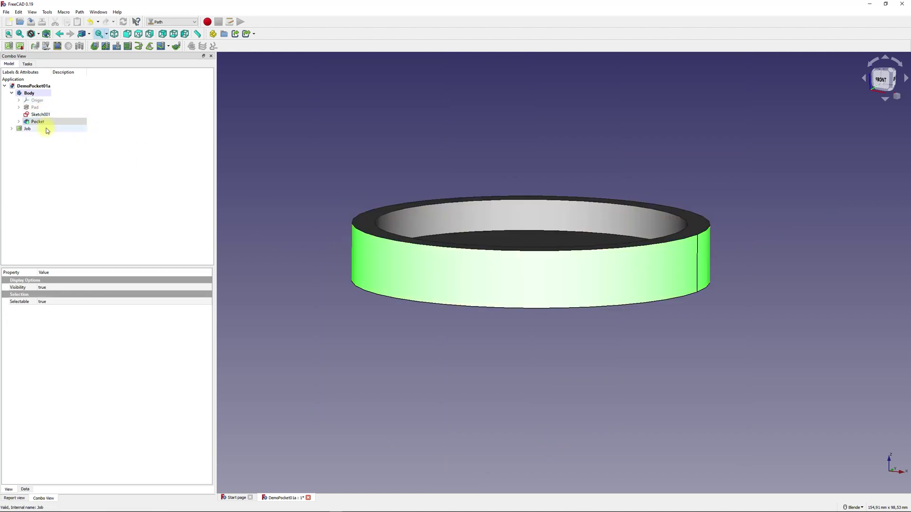
key("Delete")
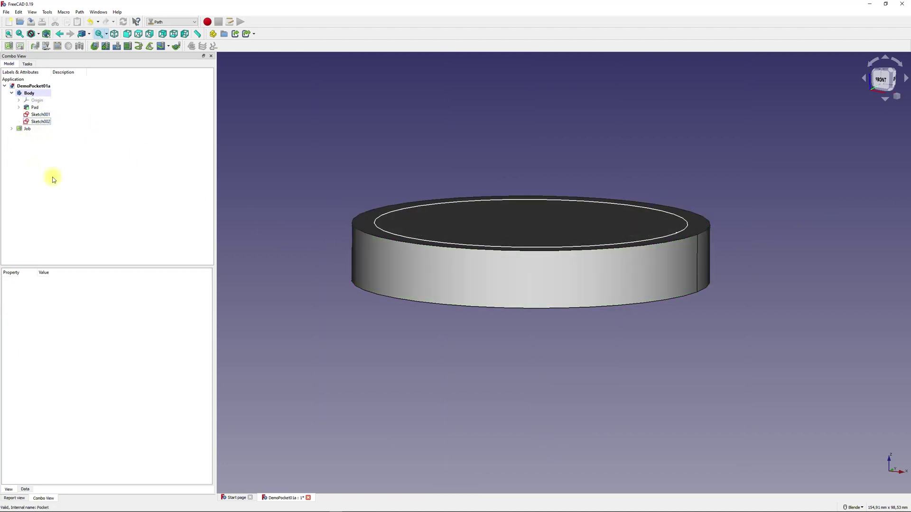
Create a Profile operation on the part's outer cylindrical face and inspect its base geometry.
left_click(363, 250)
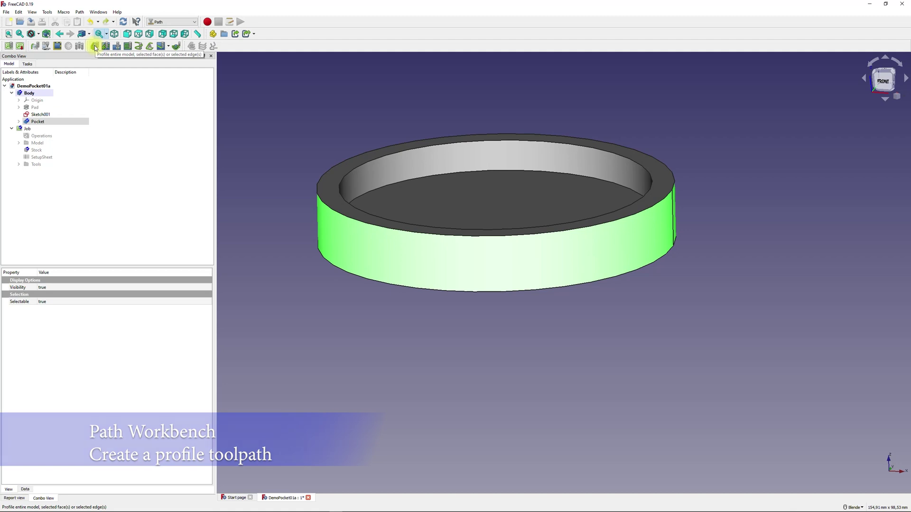
left_click(95, 46)
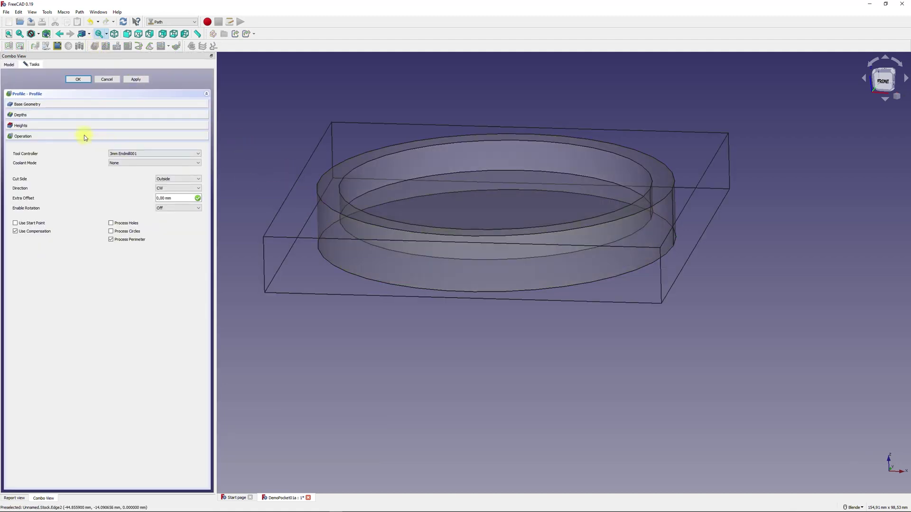
left_click(30, 104)
left_click(29, 119)
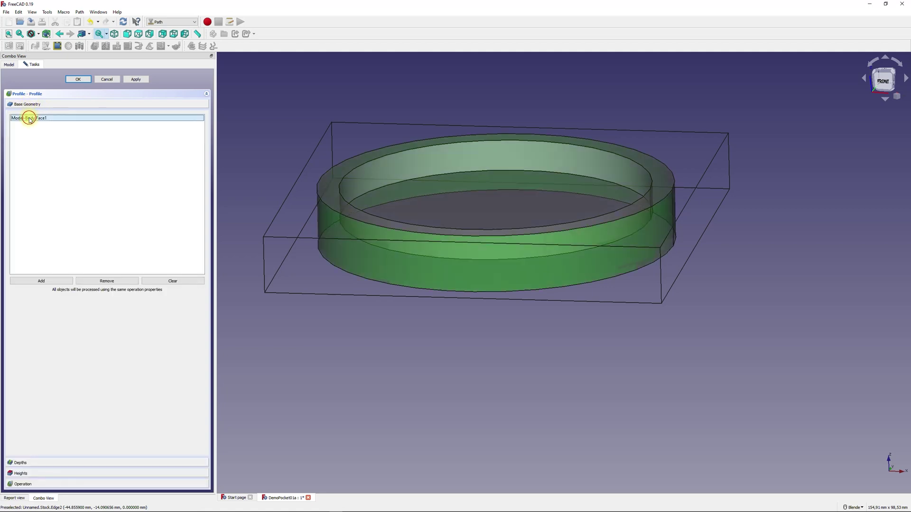
middle_click_drag(519, 248, 492, 368, "shift")
scroll(523, 329, "down", 5)
left_click(509, 263)
left_click(505, 260)
scroll(517, 358, "up", 4)
scroll(492, 368, "up", 1)
Set the profile operation's step down to the formula OpToolDiameter*0.7, keeping the default start and final depths.
left_click(34, 462)
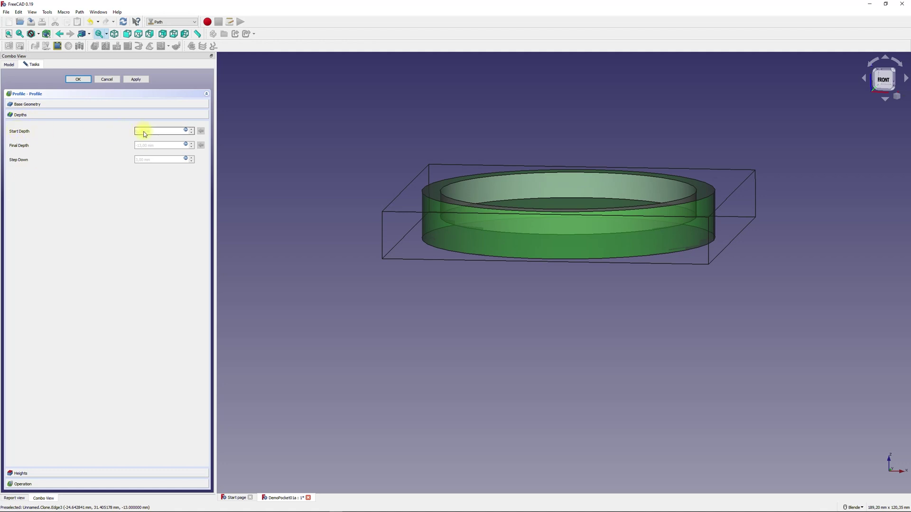
left_click(145, 133)
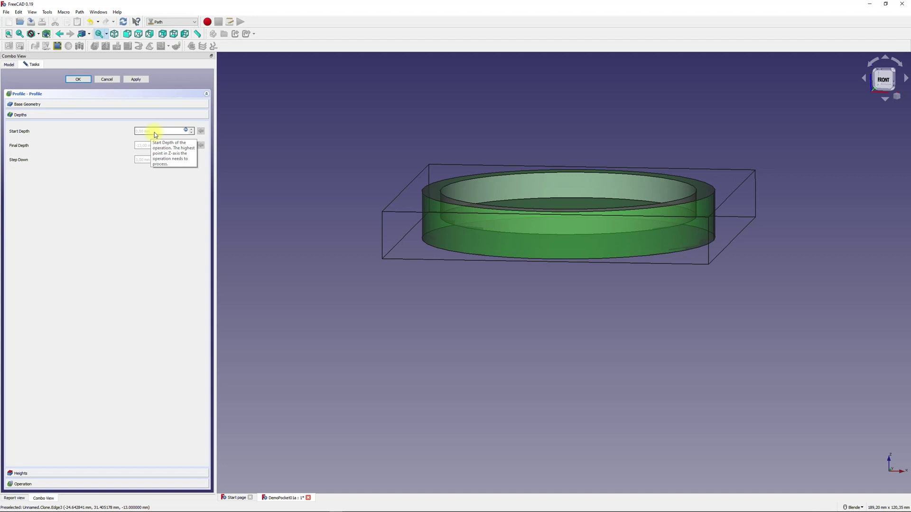
left_click(448, 209)
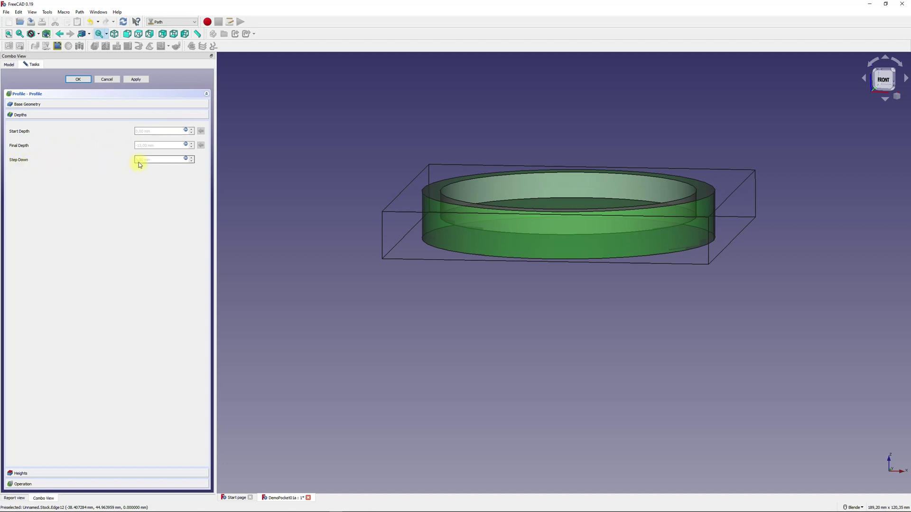
left_click(185, 160)
double_click(174, 169)
type("*0.7")
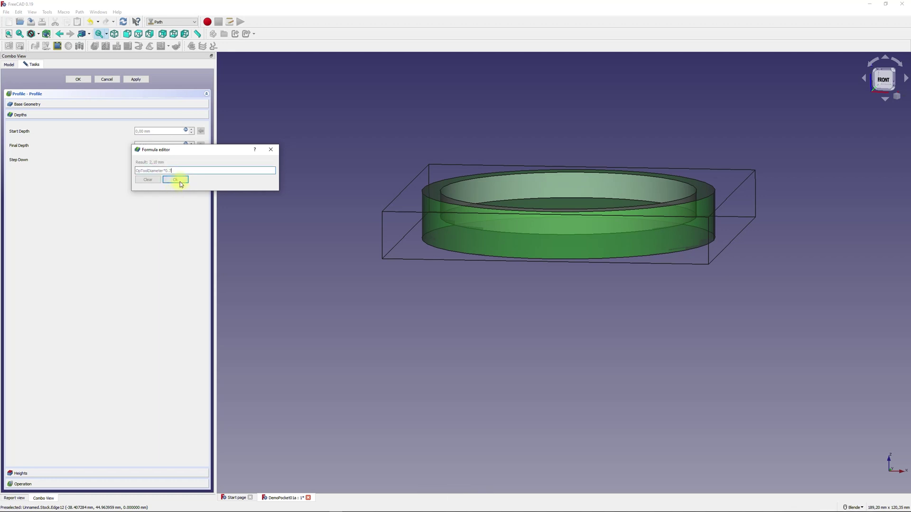
left_click(175, 179)
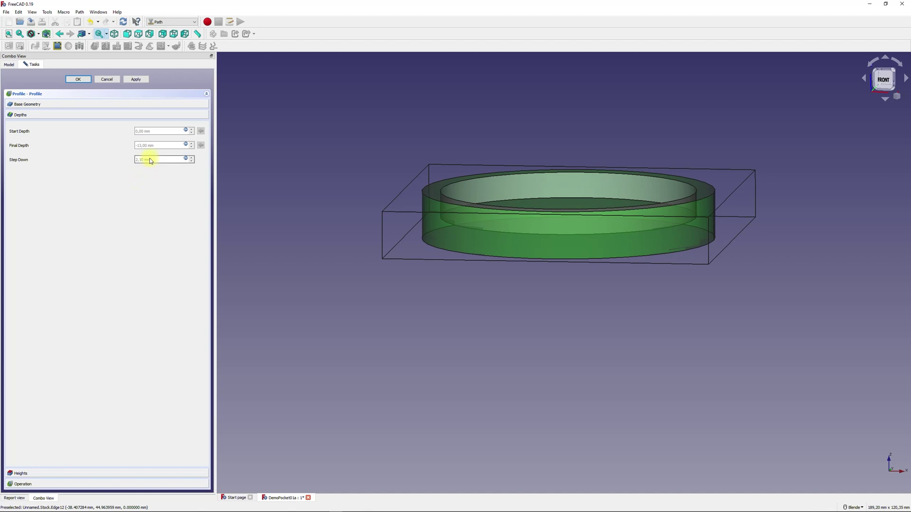
Keep the profile cut on the outside in CW direction and generate its toolpath.
left_click(19, 474)
left_click(22, 483)
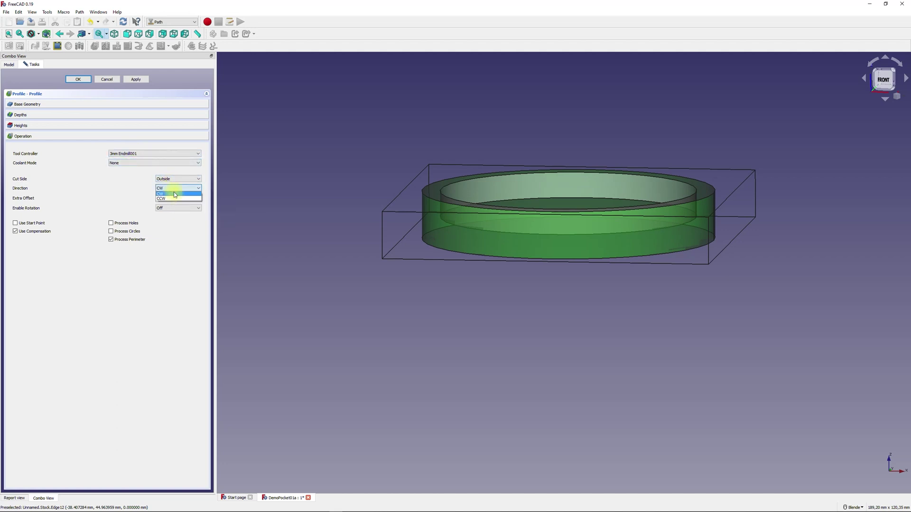
left_click(174, 193)
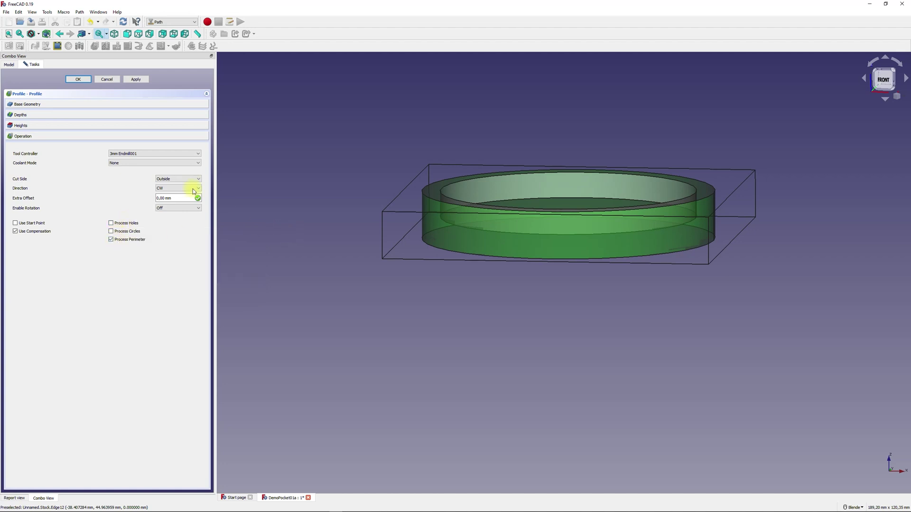
left_click(136, 79)
Create a Pocket Shape operation with the floor face of the circular recess as base geometry.
middle_click_drag(325, 224, 569, 377)
left_click(494, 252)
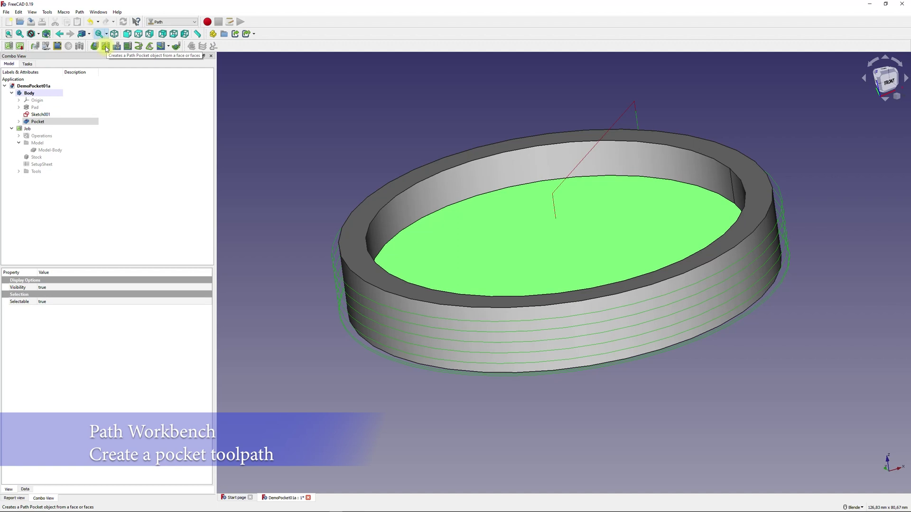
left_click(105, 46)
left_click(46, 104)
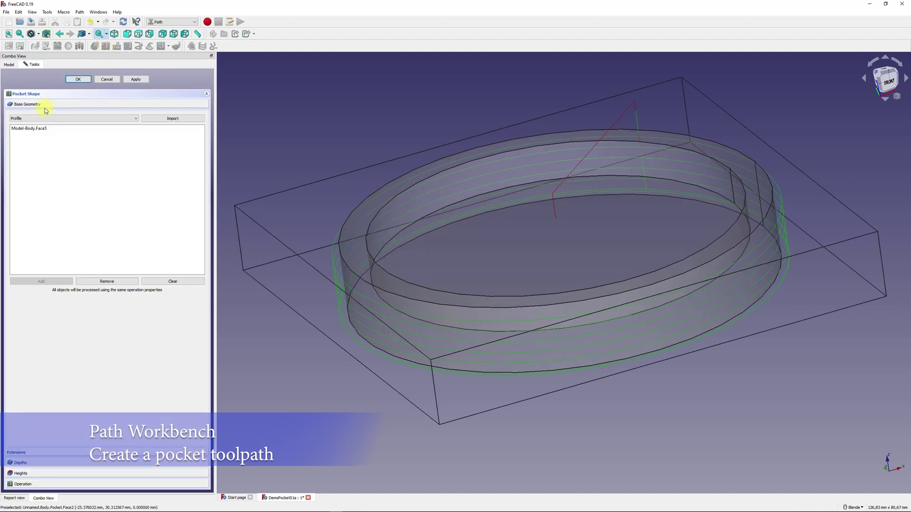
left_click(36, 128)
left_click(32, 452)
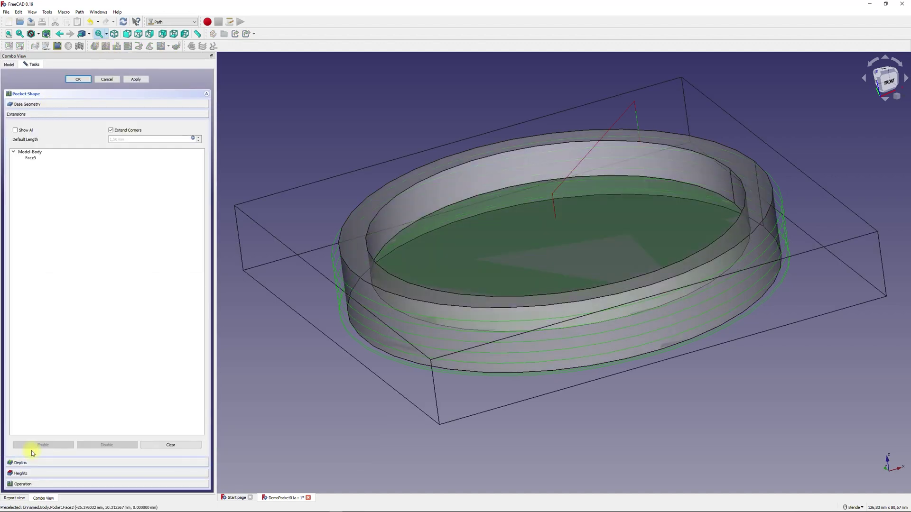
Set the pocket operation's step down to the formula OpToolDiameter*.7.
left_click(25, 463)
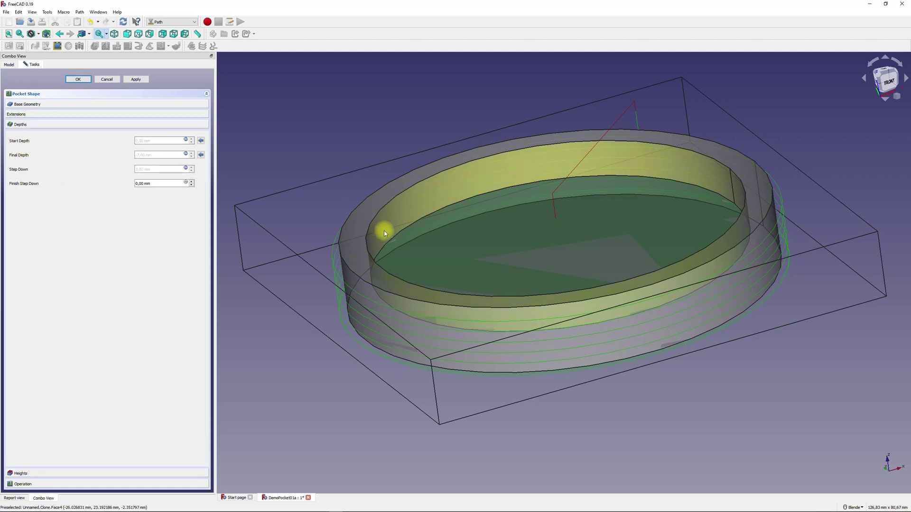
left_click(378, 207)
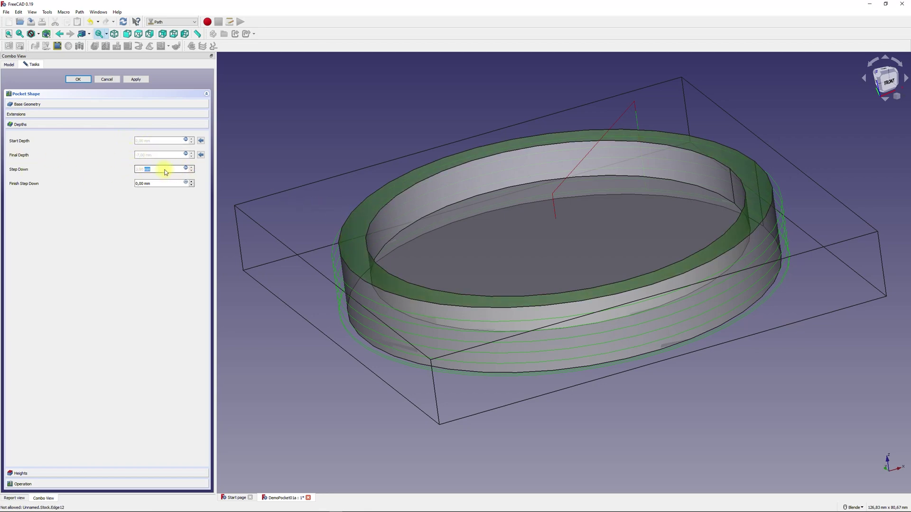
key("equal")
type("OpToolDiameter*")
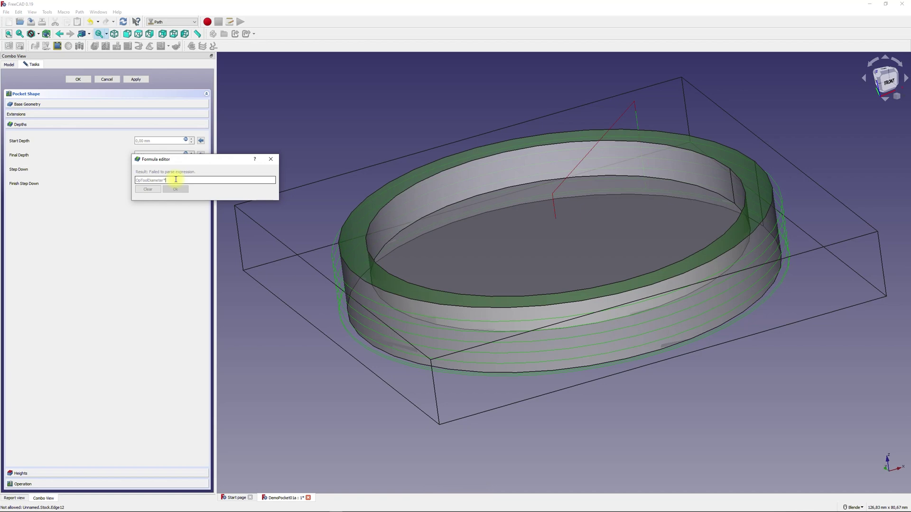
type(".7")
left_click(175, 189)
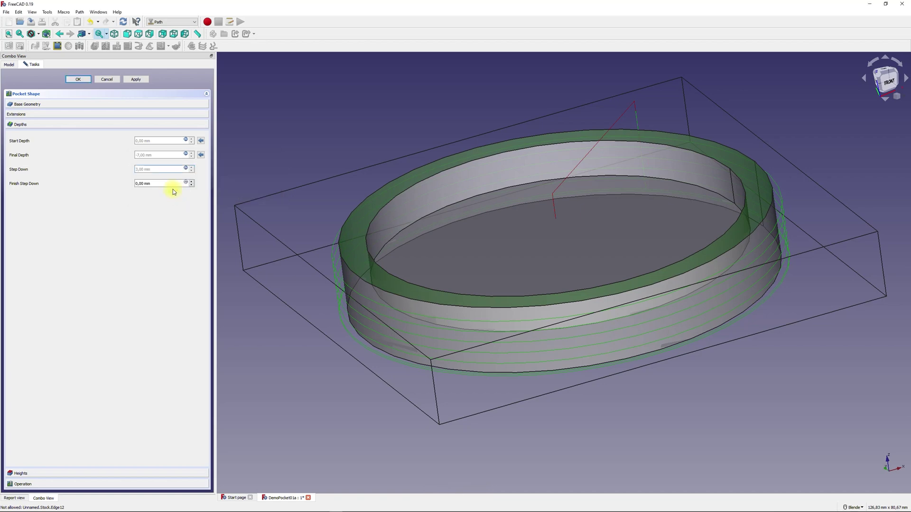
Set the pocket operation's finish step down to 0.5 mm and show its height settings.
left_click(140, 185)
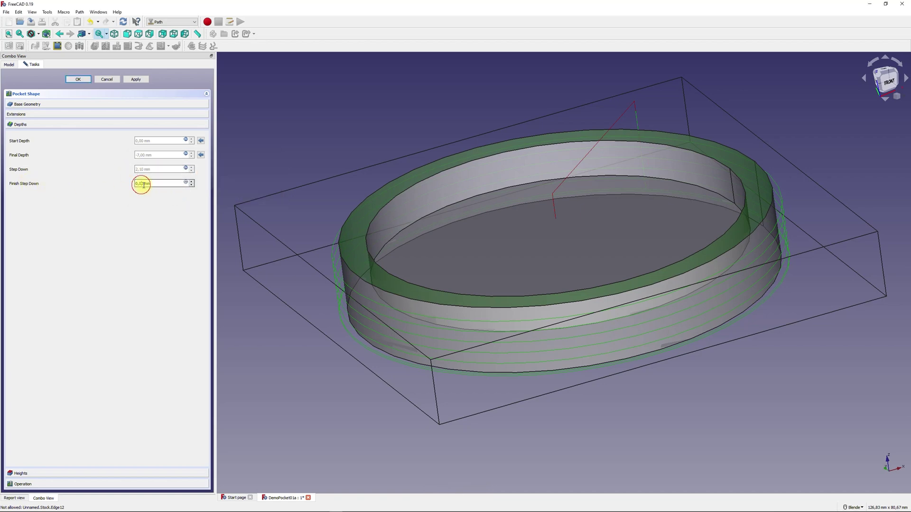
key("BackSpace")
type("5")
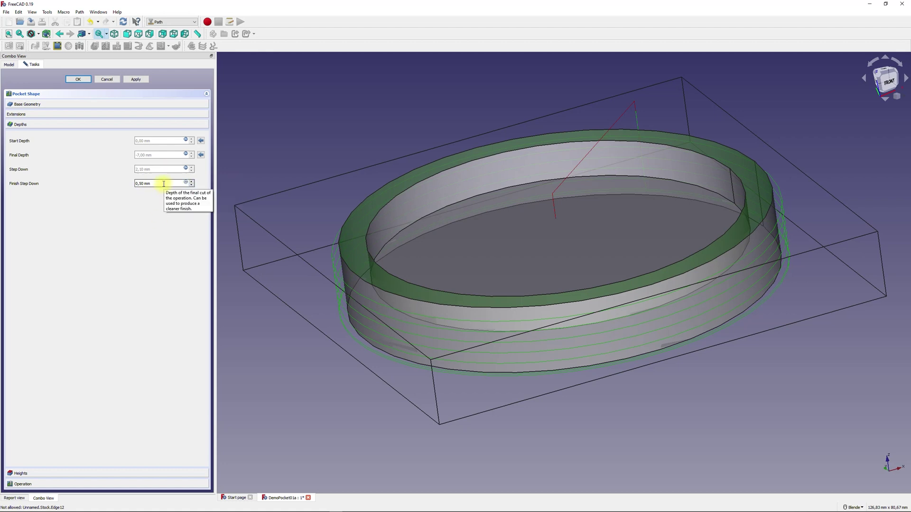
left_click(21, 473)
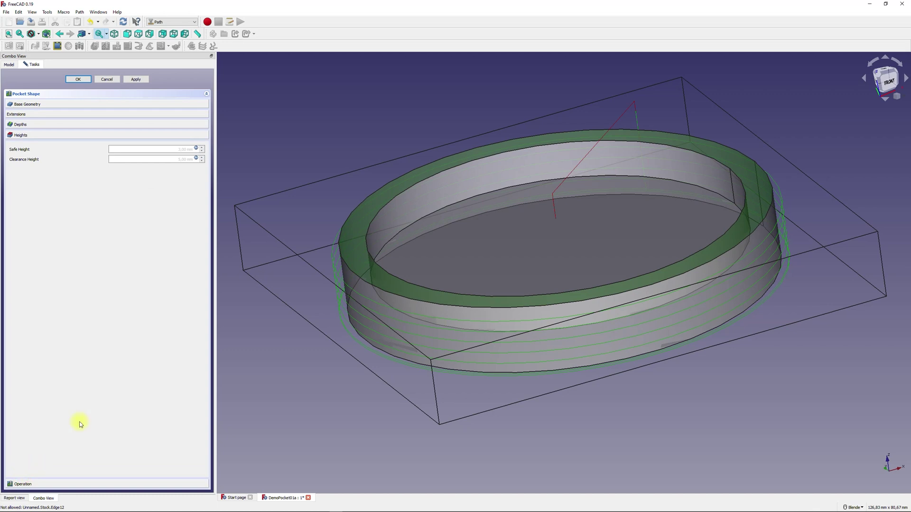
Keep the pocket in Climb cut mode with a ZigZag pattern at 45° and 100% step over, and generate its toolpath.
left_click(24, 483)
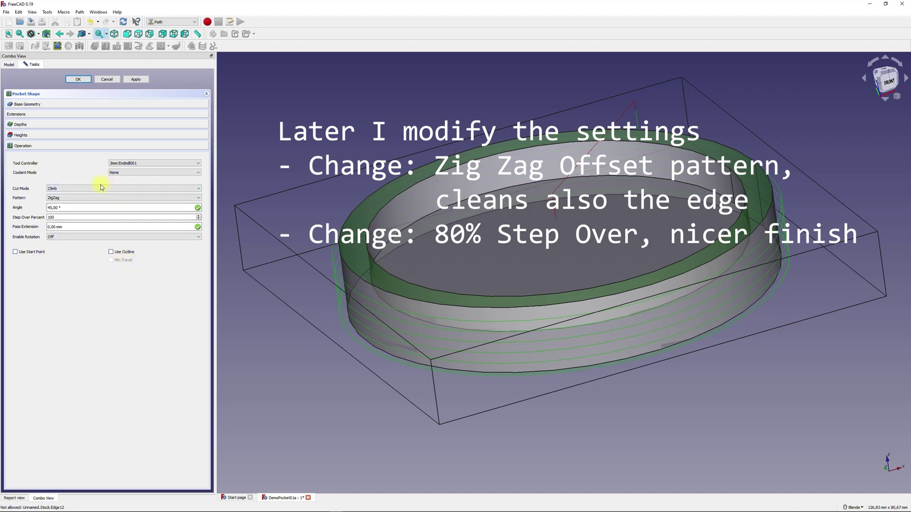
scroll(425, 315, "up", 5)
middle_click_drag(425, 315, 435, 332)
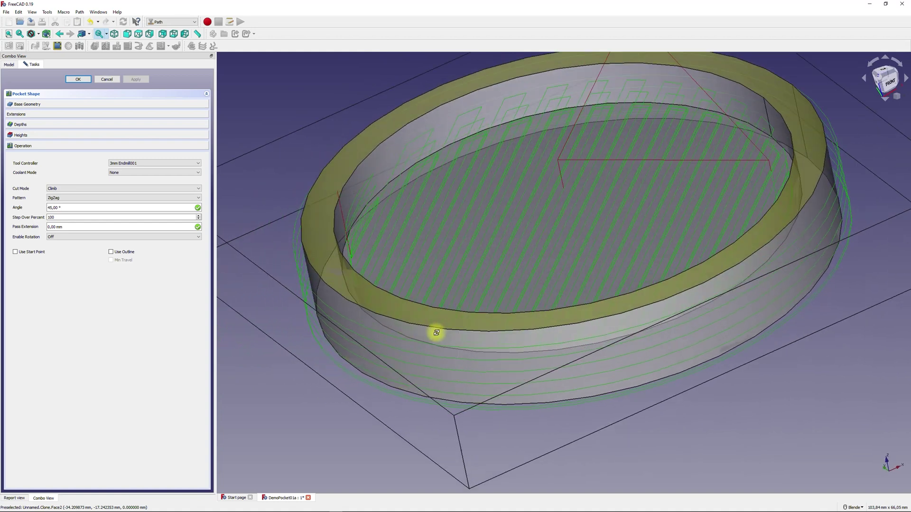
left_click(79, 79)
key("v")
key("f")
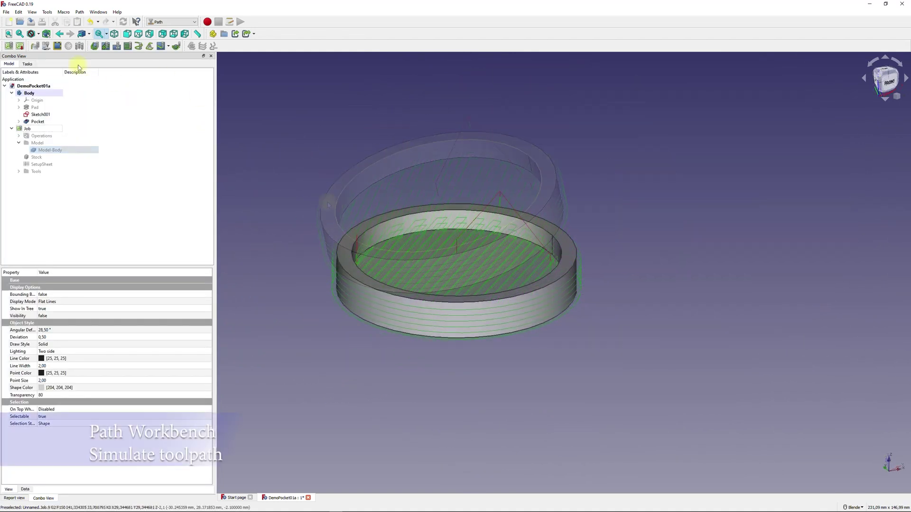
Simulate the profile and pocket toolpaths on the stock with the CAM simulator.
left_click(47, 47)
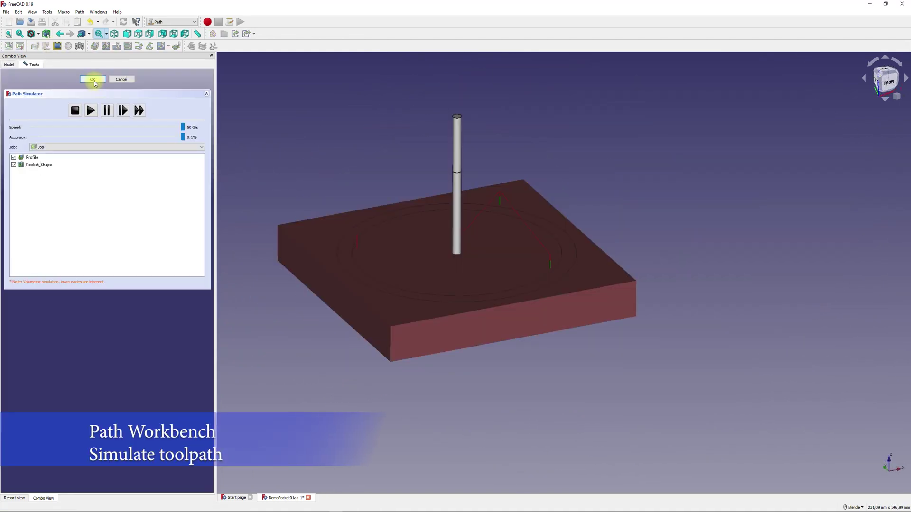
left_click(92, 111)
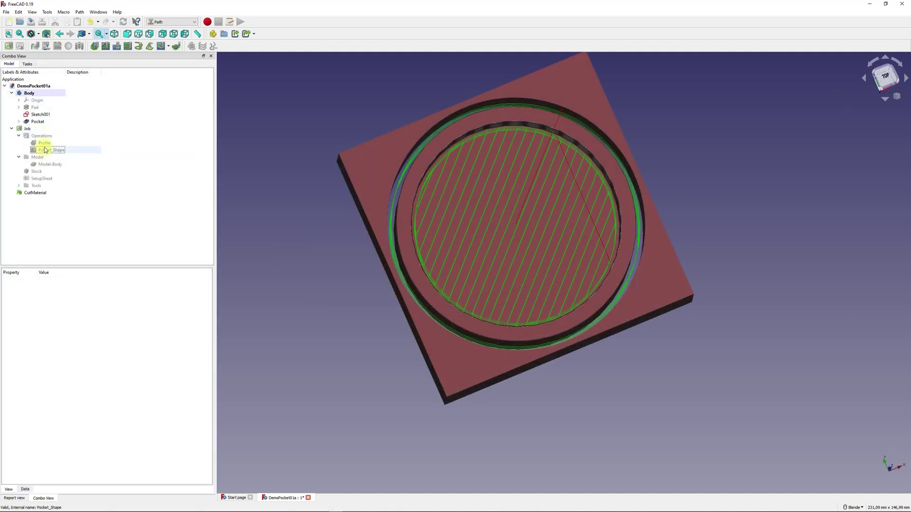
Add a RampEntry dress-up to the Profile operation.
left_click(45, 144)
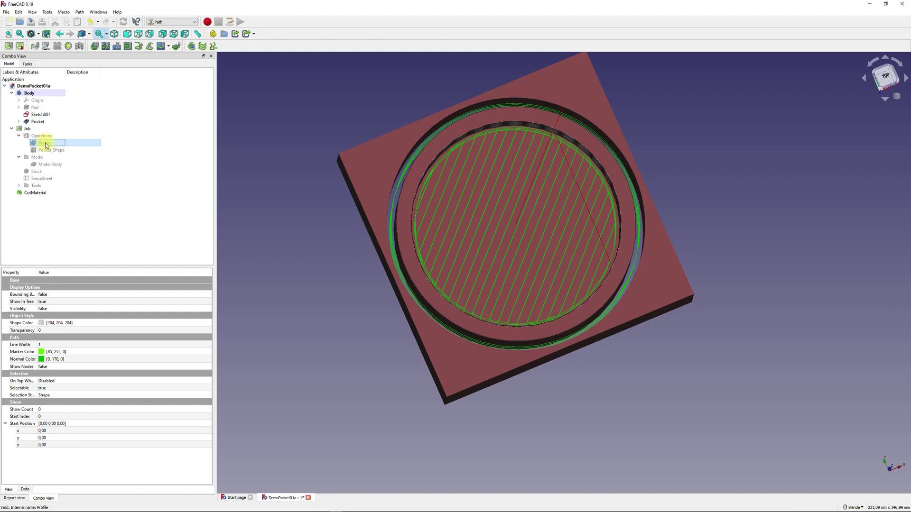
left_click(81, 12)
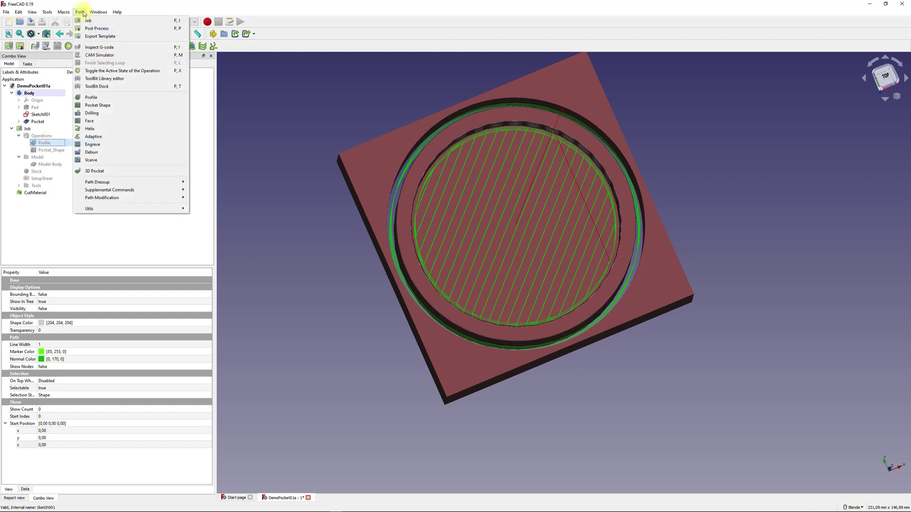
mouse_move(157, 190)
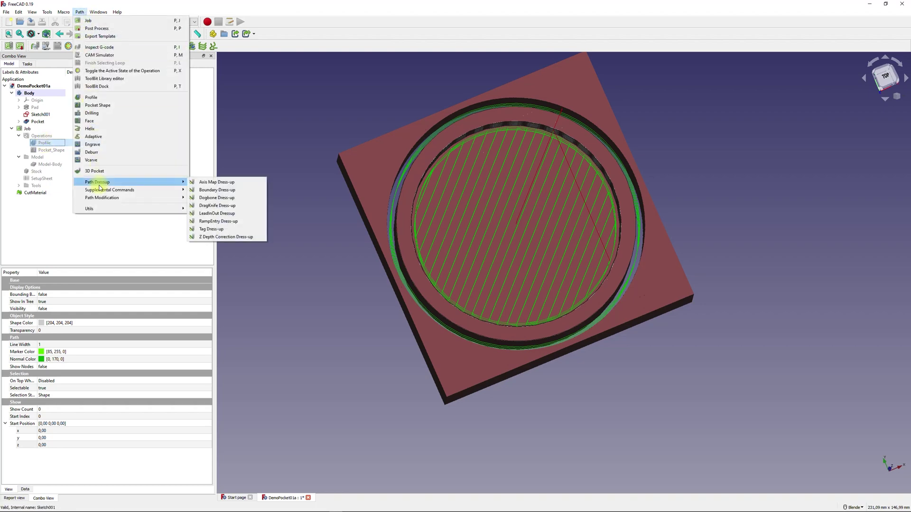
left_click(217, 222)
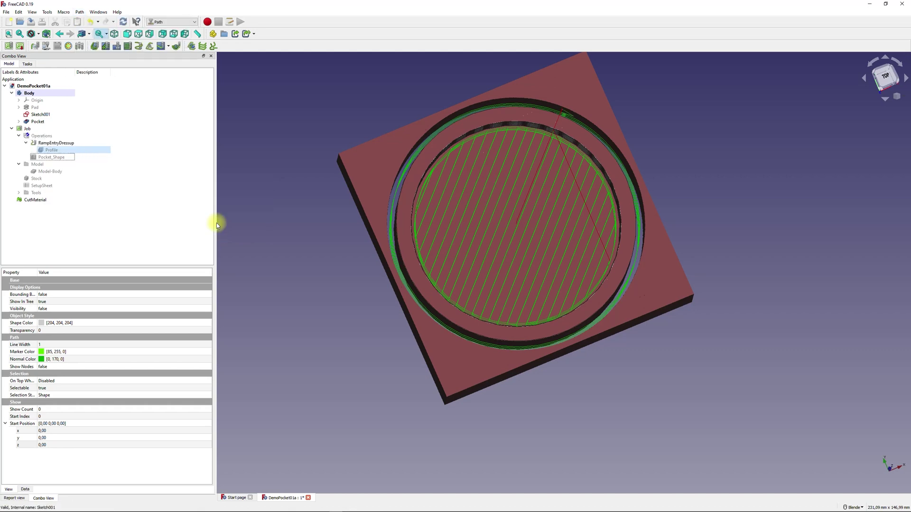
Hide the simulated cut material and inspect the ramped descents of the profile toolpath around the body.
left_click(54, 143)
middle_click_drag(555, 187, 536, 159)
left_click(32, 93)
key("space")
key("space")
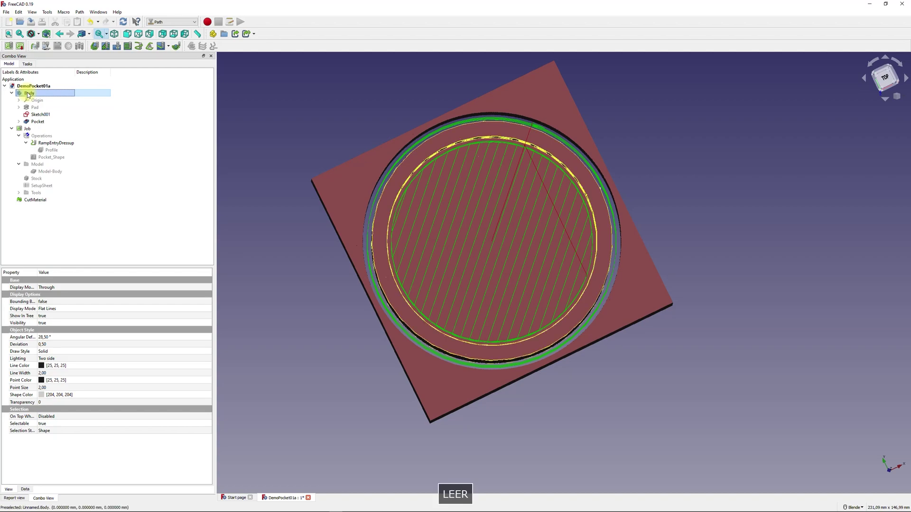
left_click(35, 200)
key("space")
middle_click_drag(512, 122, 555, 126)
key("2")
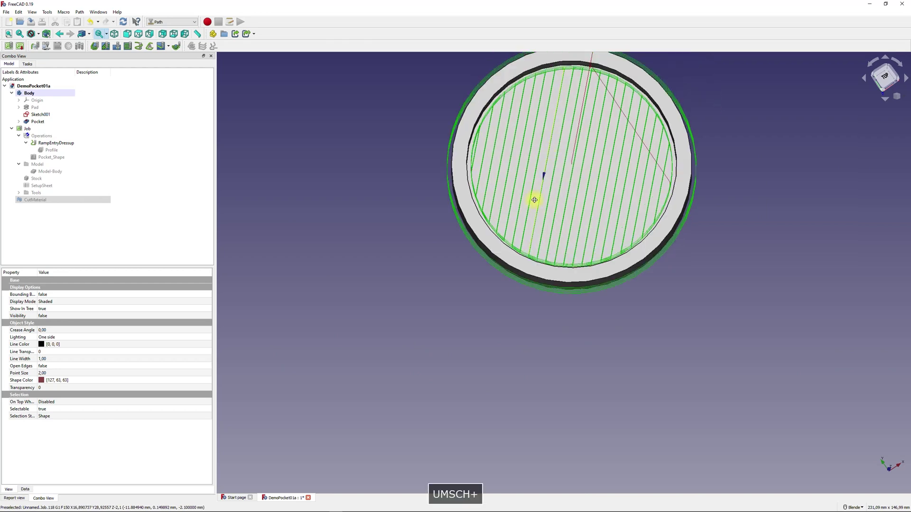
middle_click_drag(535, 199, 664, 118)
middle_click_drag(830, 66, 673, 159)
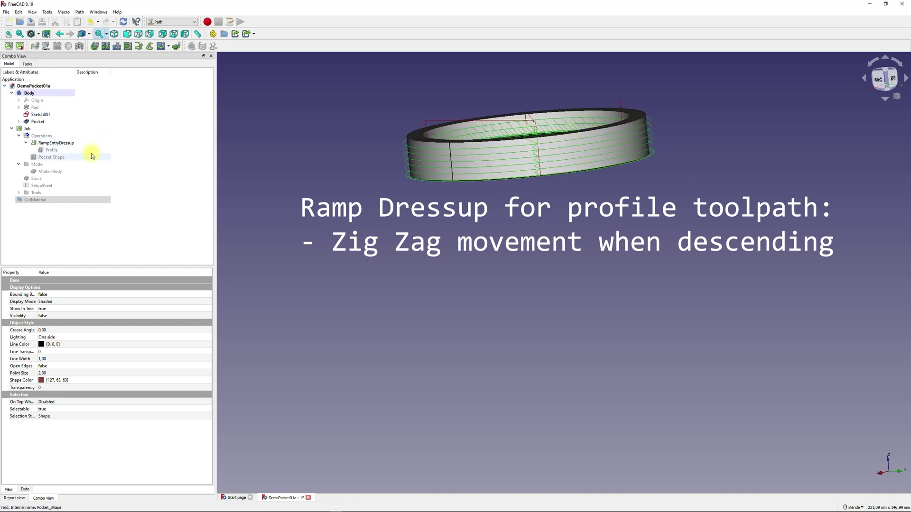
Add a RampEntry dress-up to the Pocket_Shape operation.
left_click(60, 159)
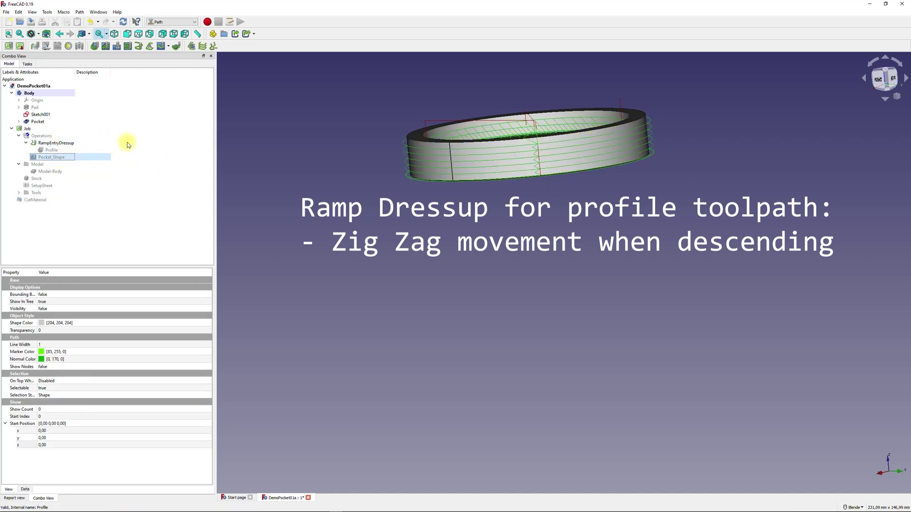
left_click(80, 13)
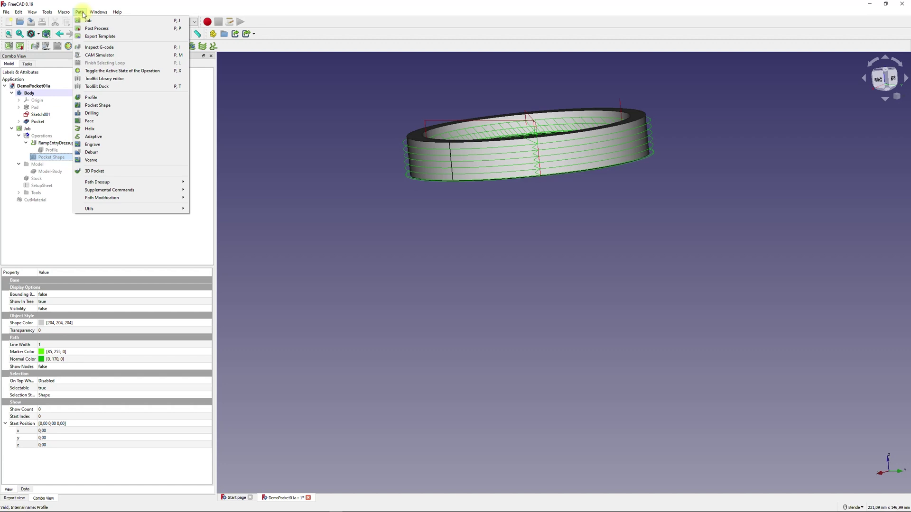
mouse_move(133, 191)
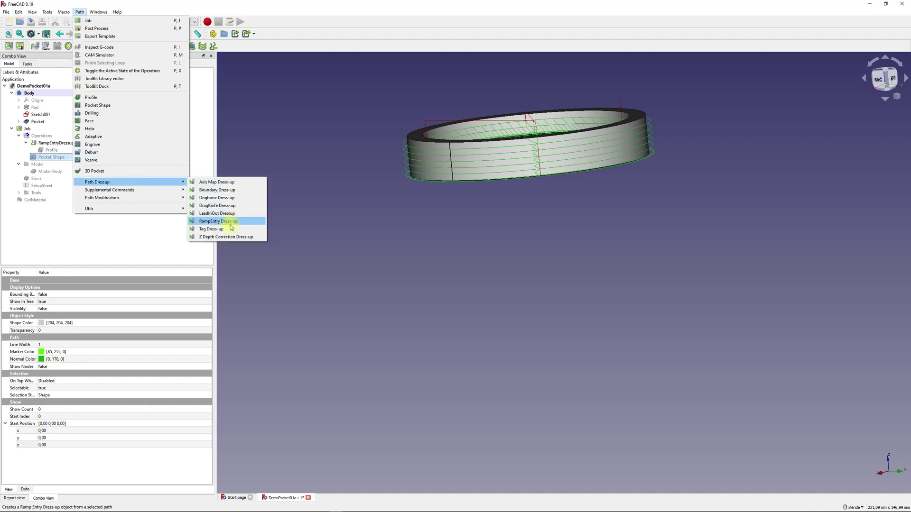
left_click(230, 222)
middle_click_drag(329, 192, 505, 309)
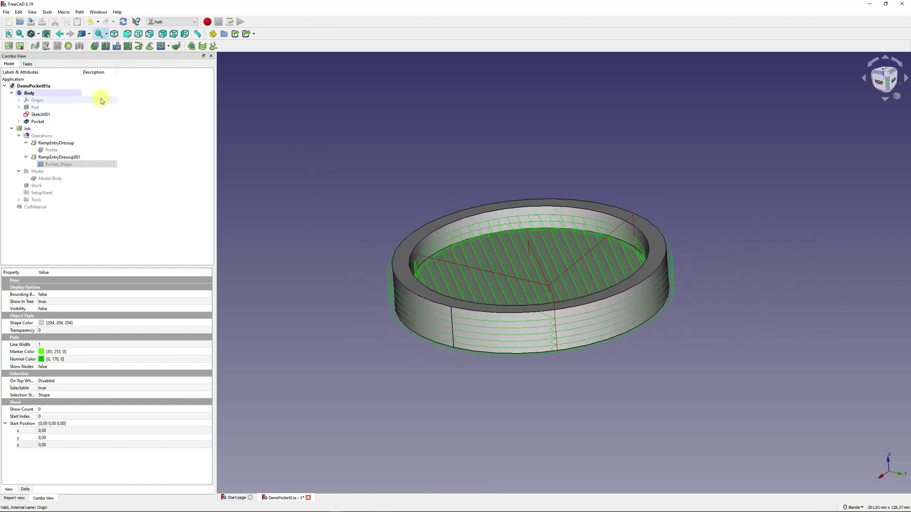
Simulate the ramped profile and the ramped pocket separately at a reduced speed of 24 G/s.
left_click(45, 46)
left_click_drag(128, 130, 102, 127)
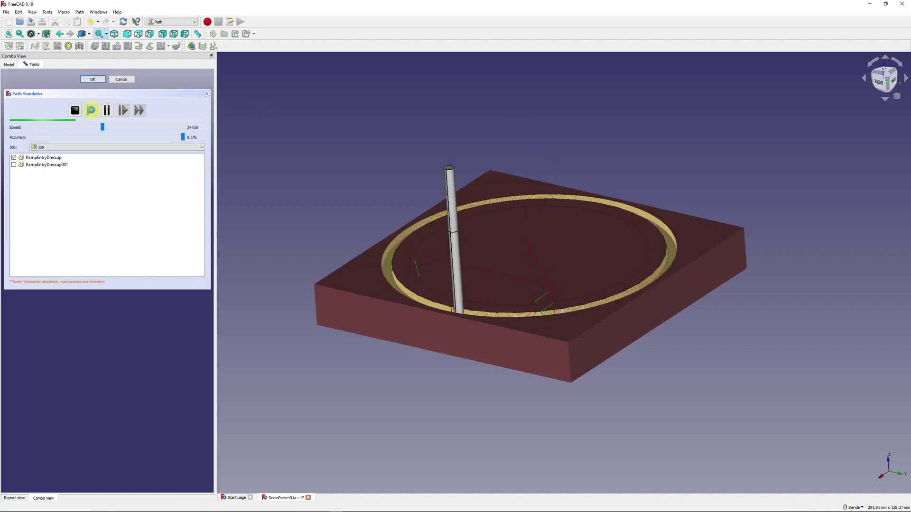
left_click(14, 165)
left_click(91, 110)
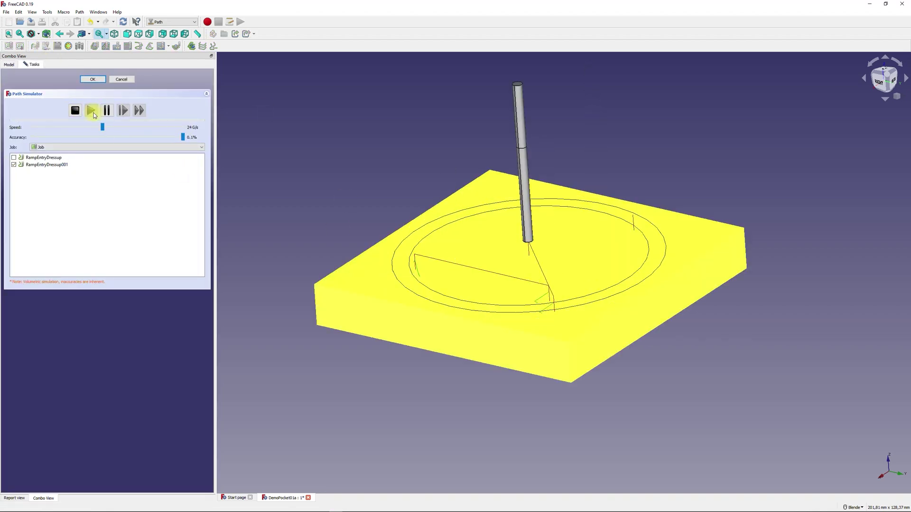
Leave the simulation and show the job's model and stock in the view.
left_click(9, 64)
left_click(36, 203)
key("space")
left_click(41, 171)
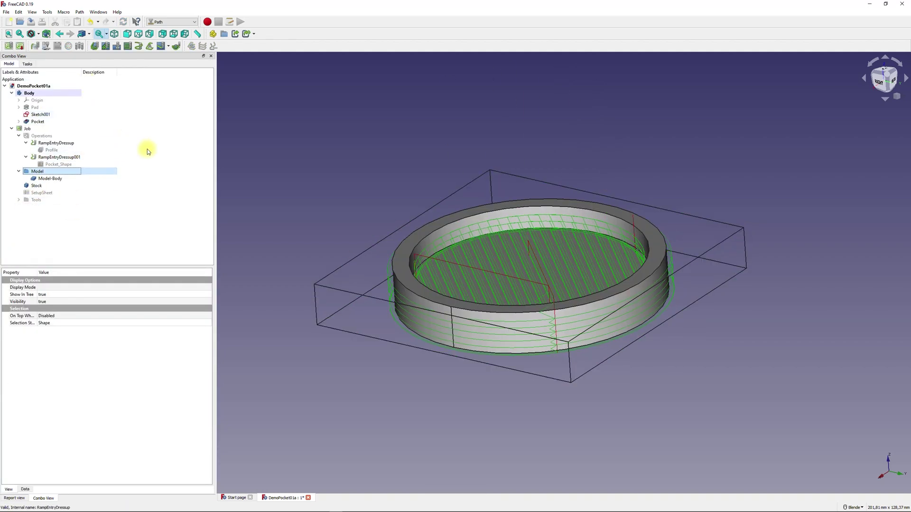
Review the order of the two ramped operations in the job's workplan.
left_click(27, 129)
left_click(19, 12)
left_click(57, 110)
left_click(97, 104)
key("2")
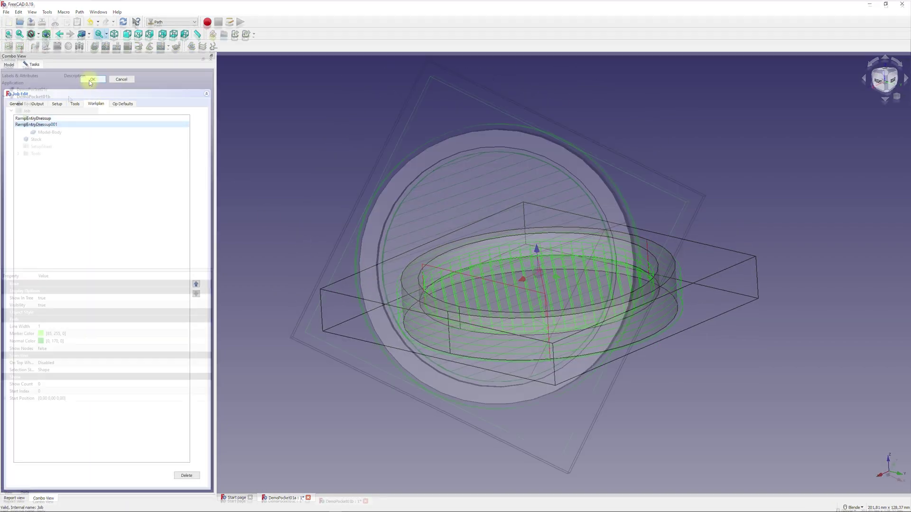
left_click(93, 79)
Direct the job's output file to the out subfolder and keep grbl as the post processor.
right_click(27, 110)
key("Escape")
double_click(28, 112)
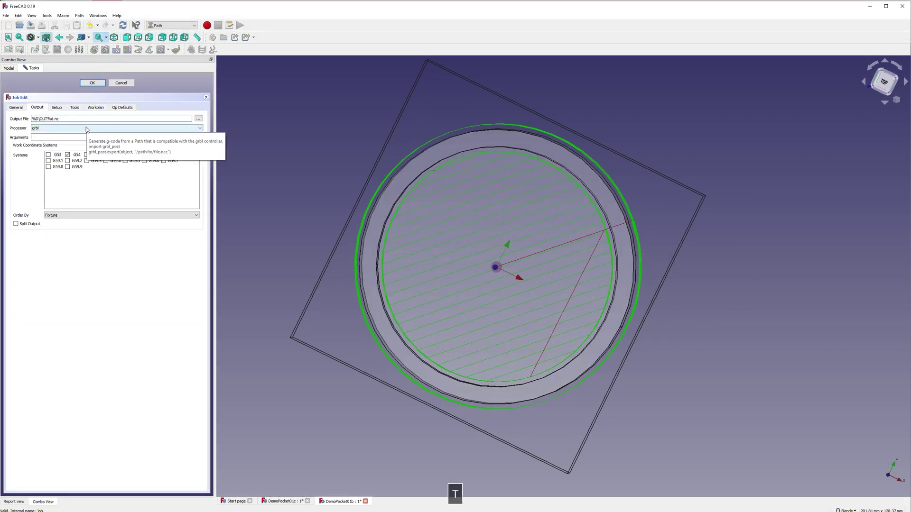
double_click(44, 118)
key("BackSpace")
type("out\\")
left_click(91, 83)
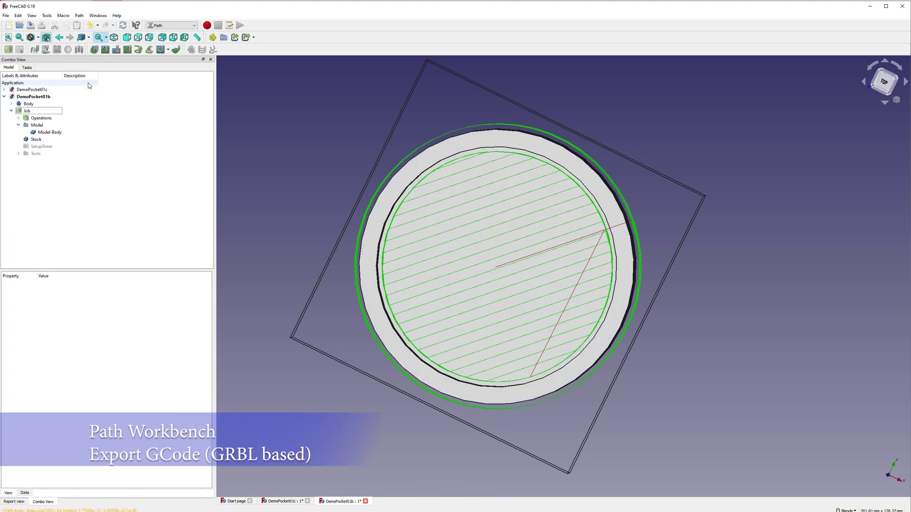
Post-process the job and save the G-code as DemoPocket01b.nc in the out folder, accepting the generated code.
left_click(33, 111)
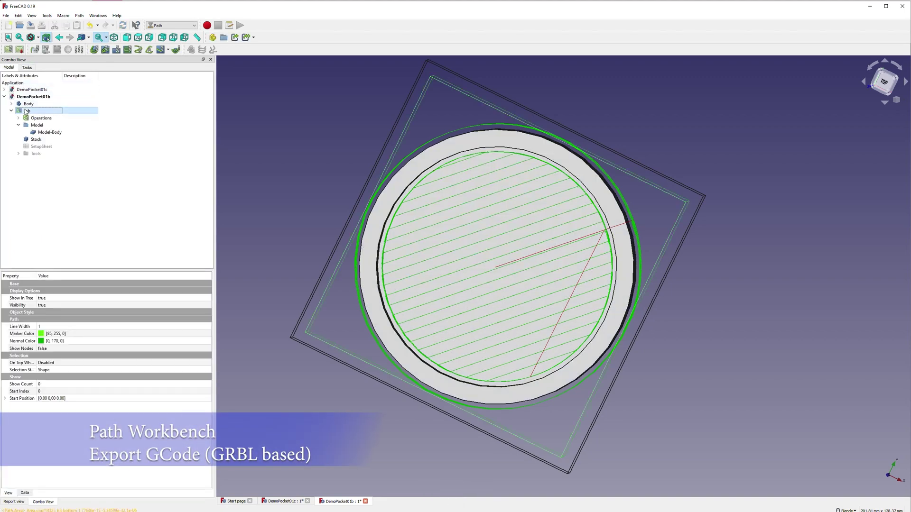
left_click(24, 51)
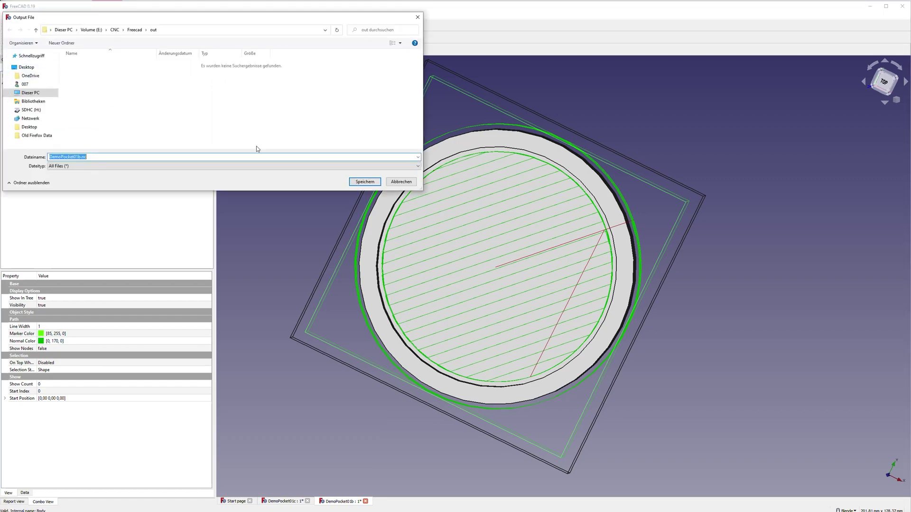
key("Return")
left_click_drag(594, 159, 597, 356)
left_click(554, 378)
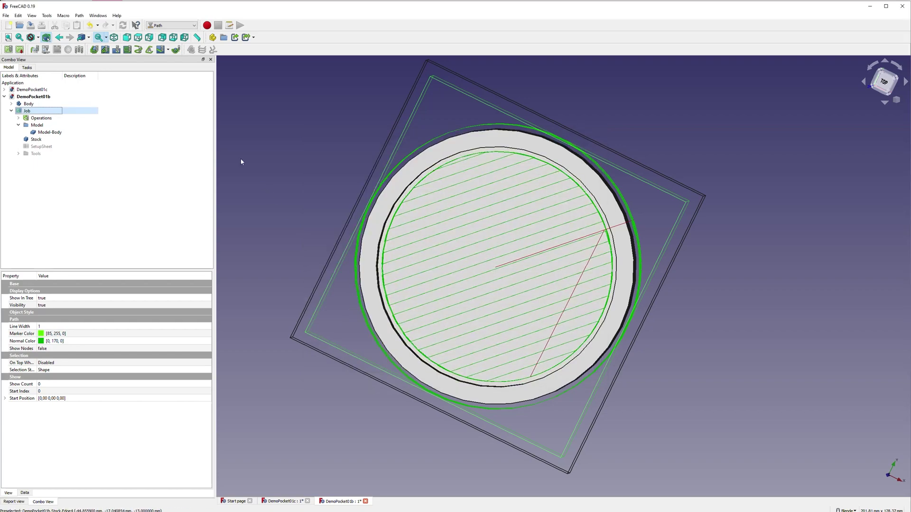
left_click(80, 15)
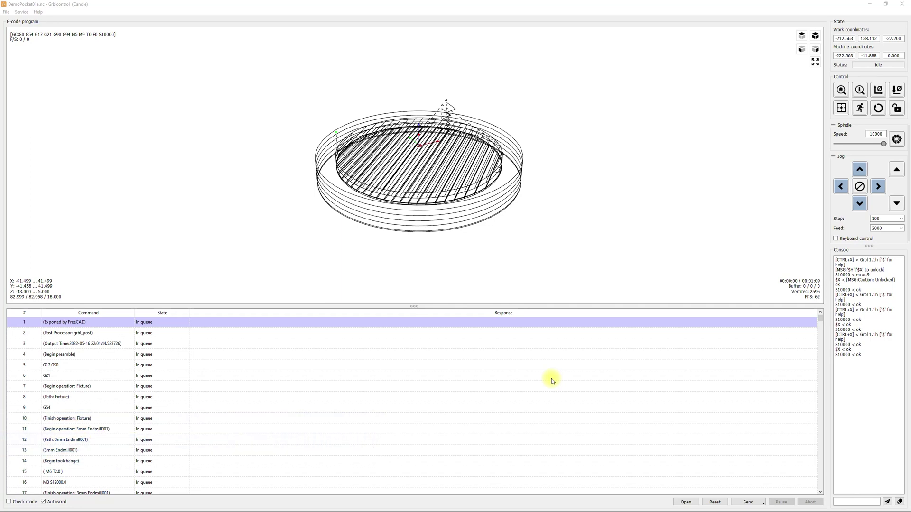
In Grblcontrol (Candle), jog the machine 200 mm in negative Y and 100 mm in positive Y at feed 2000, and check the toolpath preview.
left_click(860, 204)
left_click(859, 204)
left_click_drag(579, 208, 657, 219)
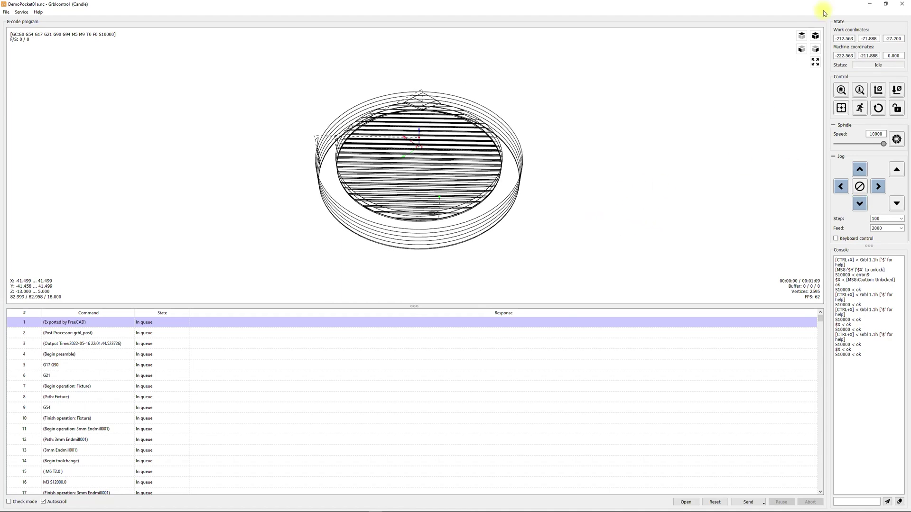
left_click(815, 37)
left_click(860, 170)
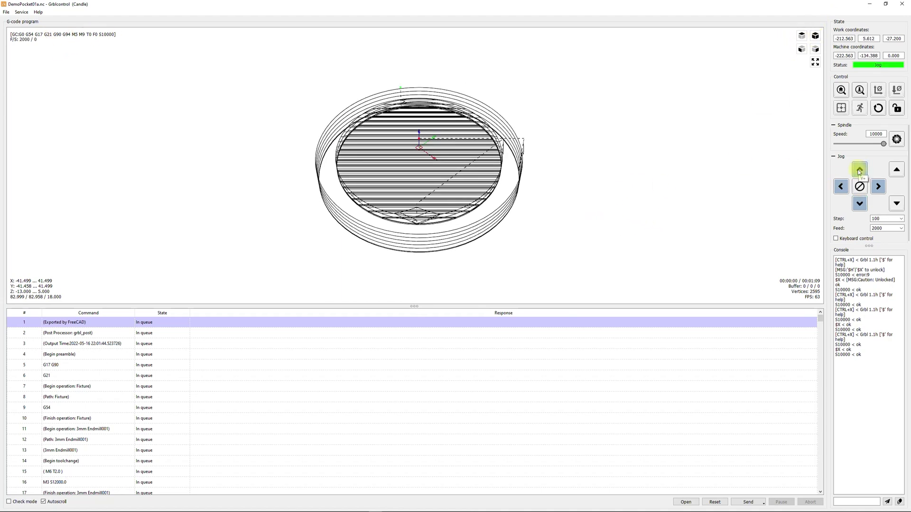